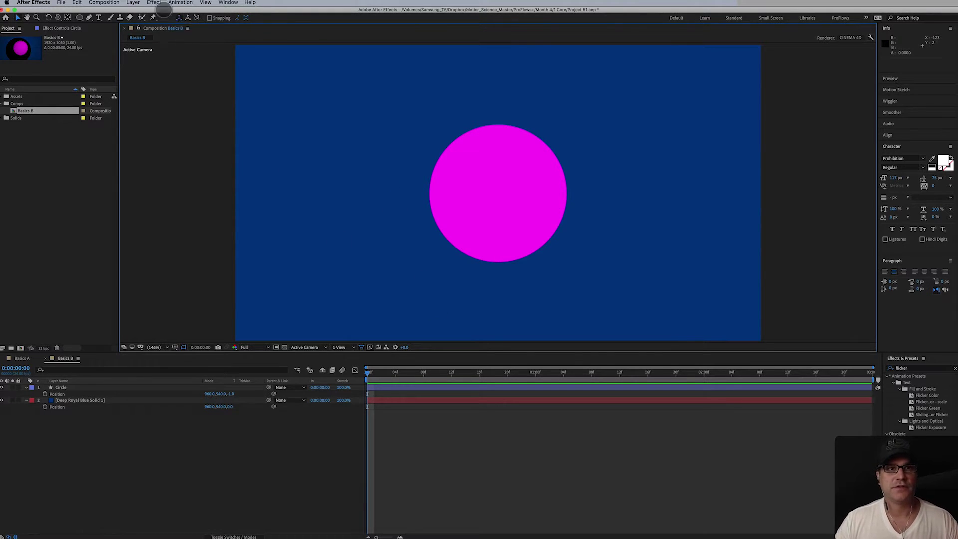
- Set the viewer to 2 Views - Horizontal and select the Circle and Deep Royal Blue Solid layers
left_click(133, 2)
mouse_move(137, 11)
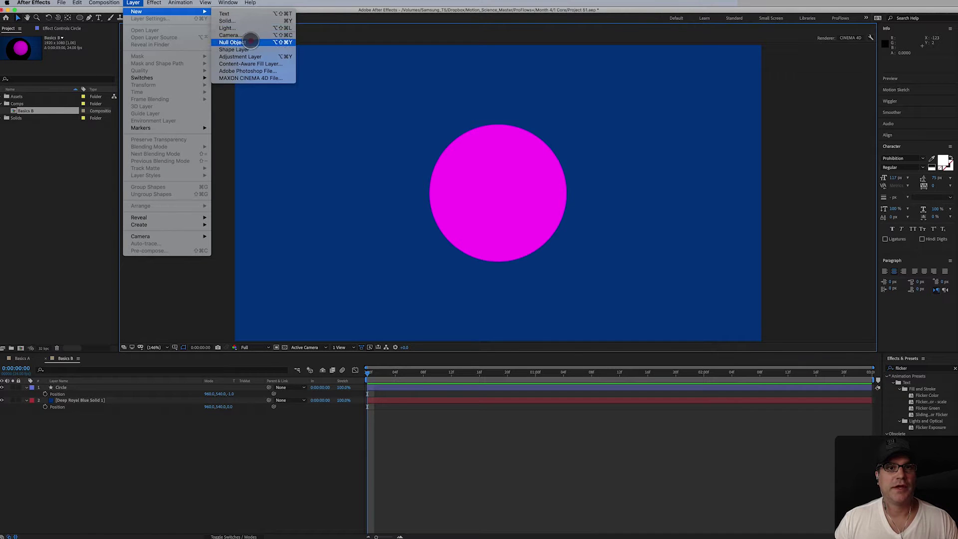
left_click(378, 348)
left_click(341, 347)
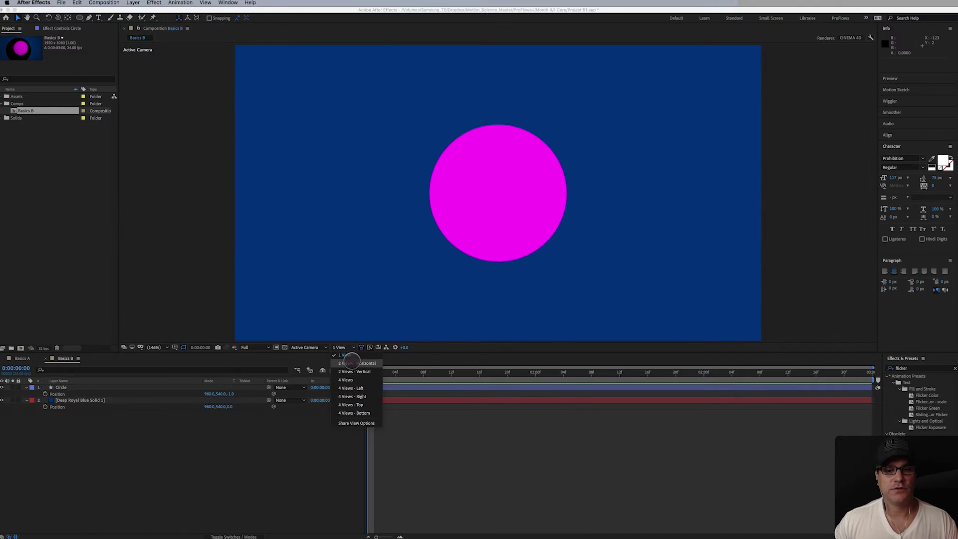
left_click(352, 363)
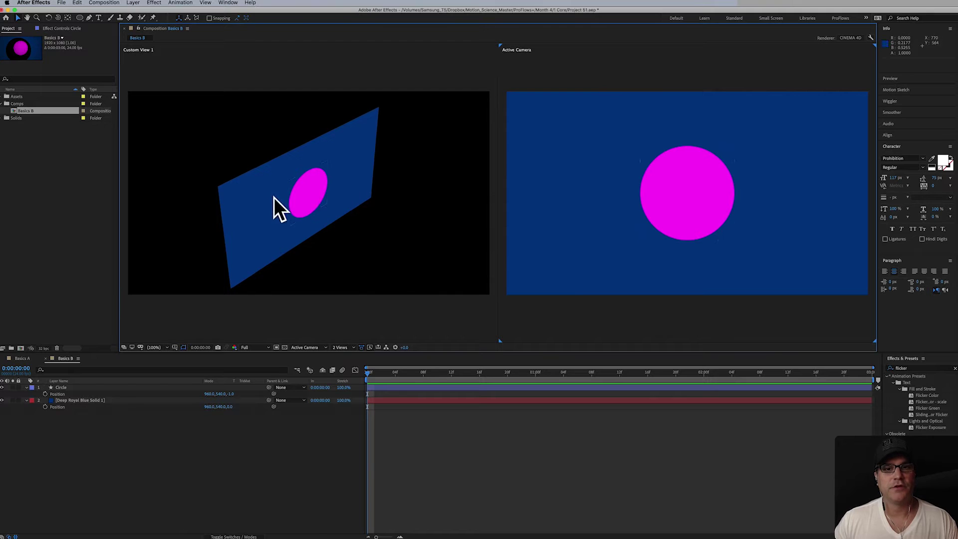
left_click(105, 387)
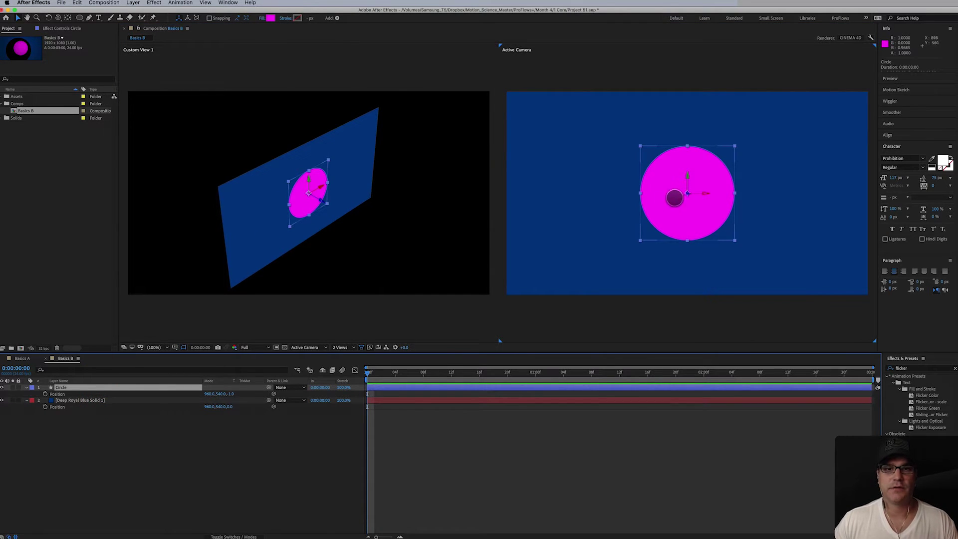
left_click(108, 401)
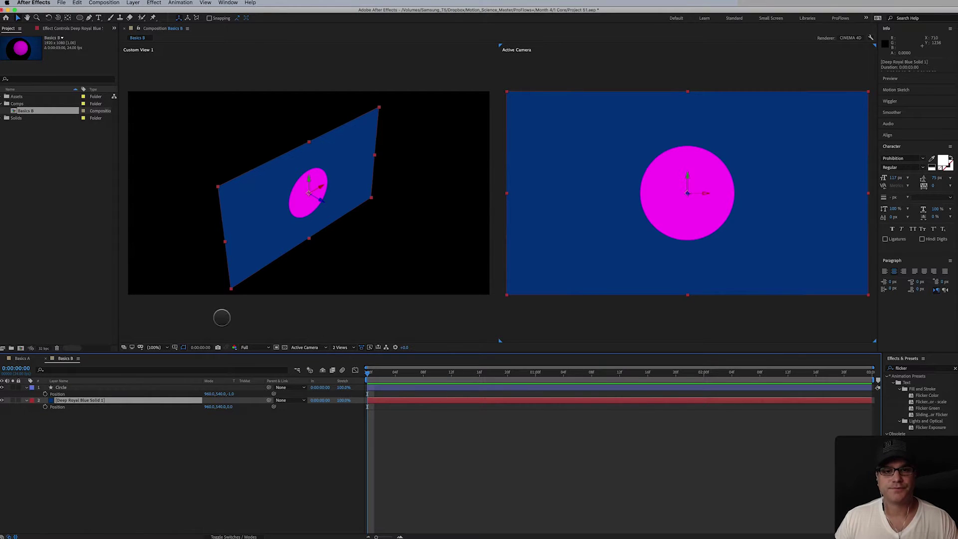
- Scrub the Circle's Z position to -400 and orbit Custom View 1 to a new angle
left_click(230, 394)
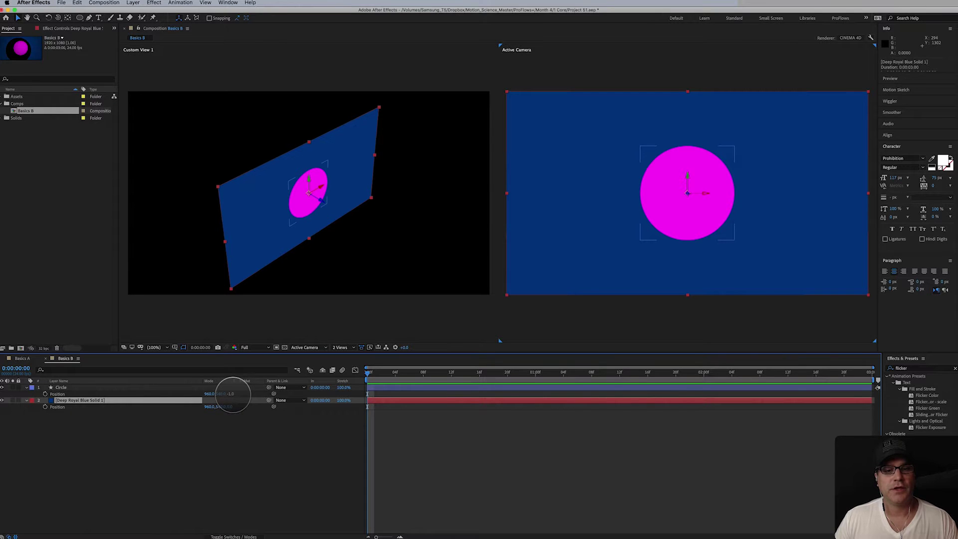
left_click_drag(233, 394, 9, 400)
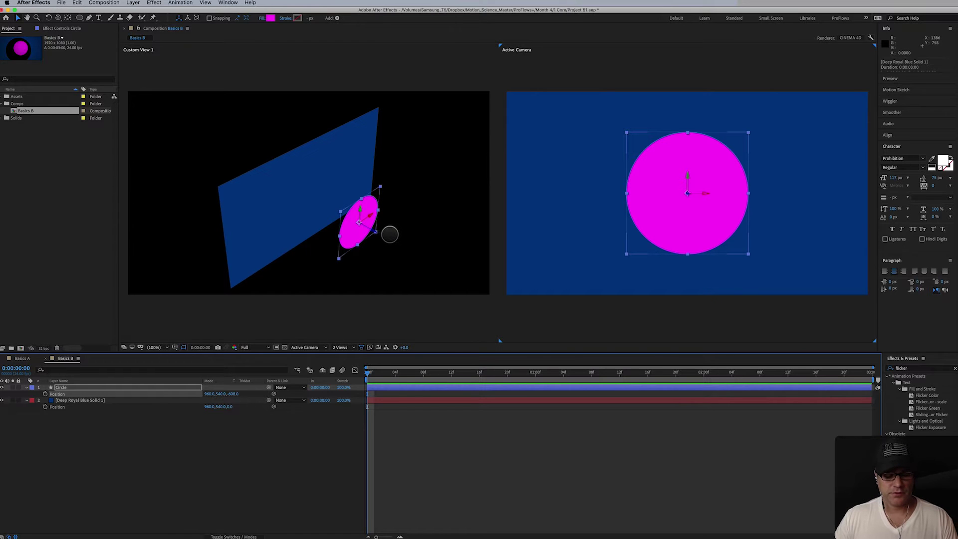
key("c")
left_click_drag(327, 227, 325, 207)
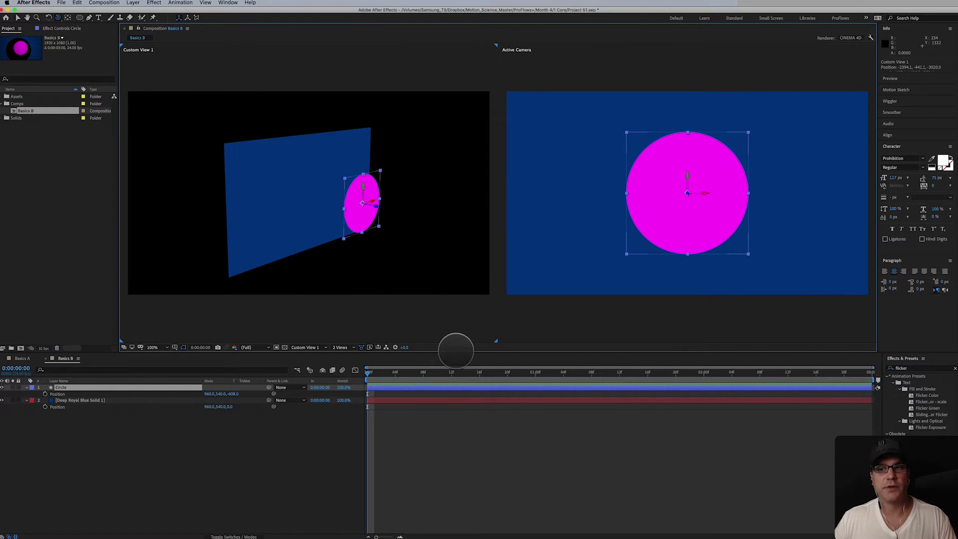
- Start a new light from Layer > New > Light and set its Light Type to Point
left_click(134, 3)
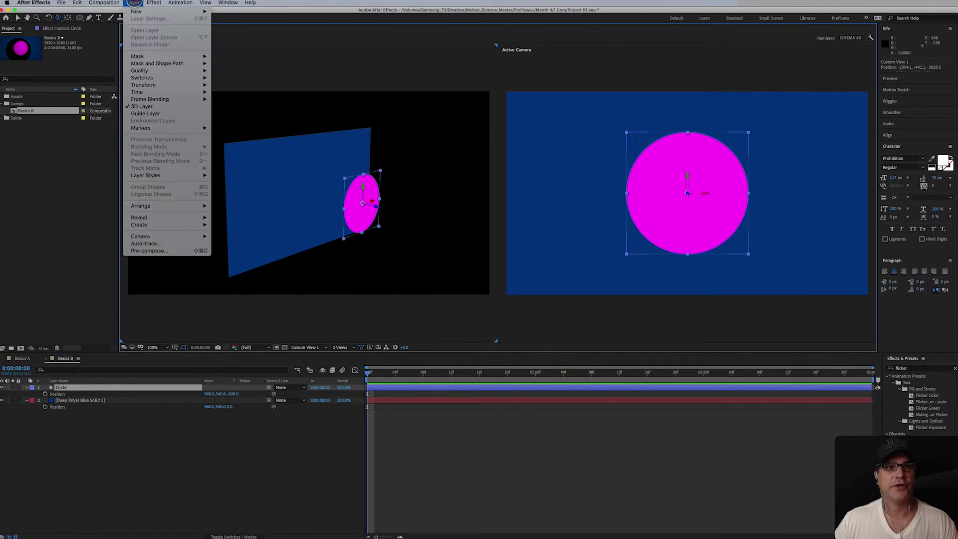
mouse_move(142, 11)
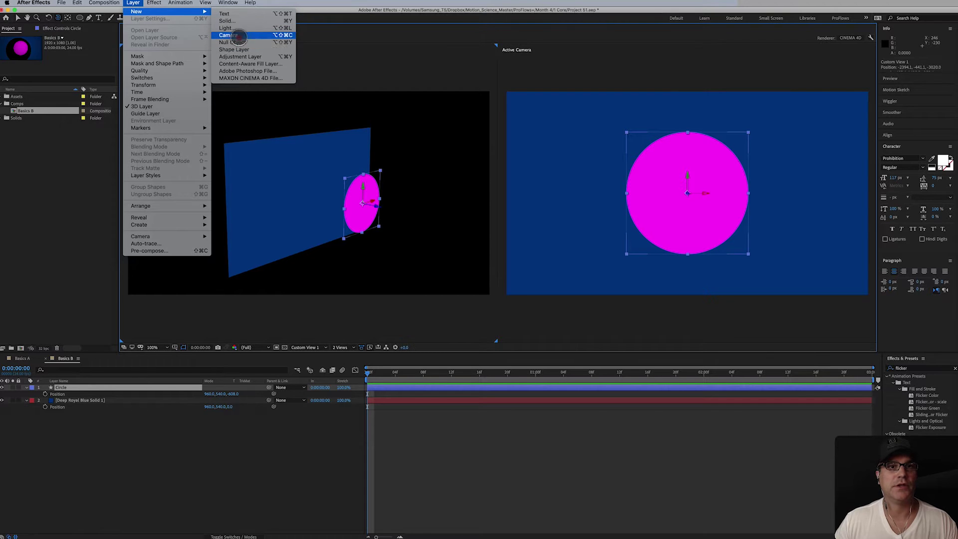
left_click(234, 28)
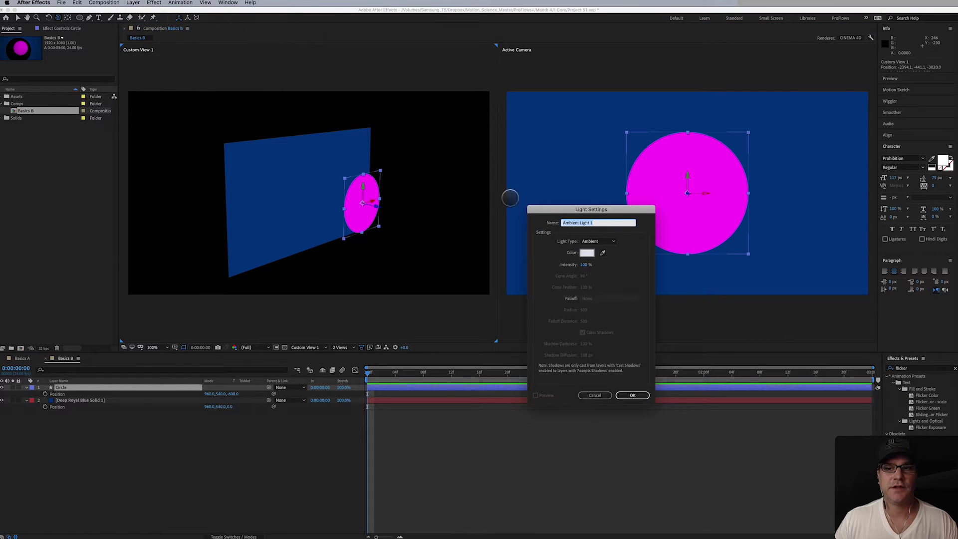
left_click_drag(562, 209, 341, 98)
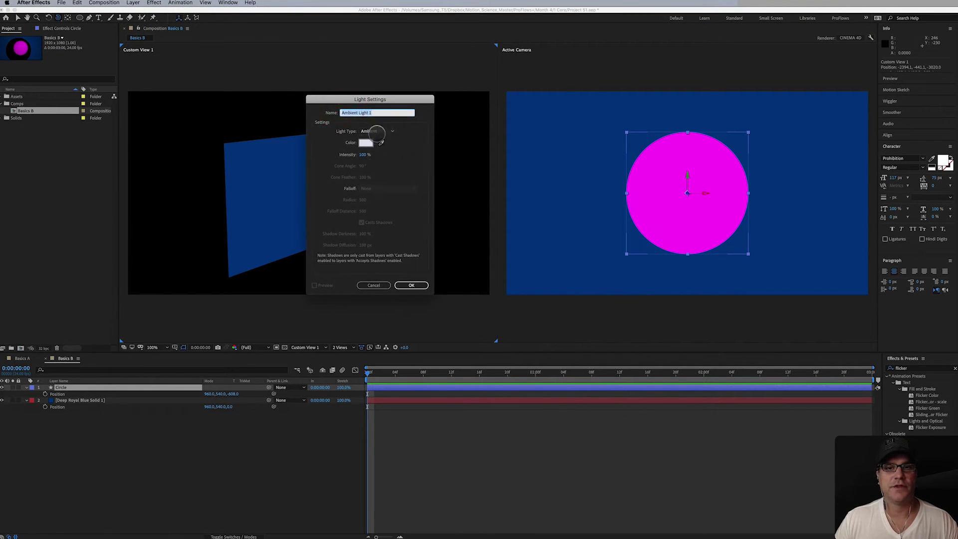
left_click(377, 131)
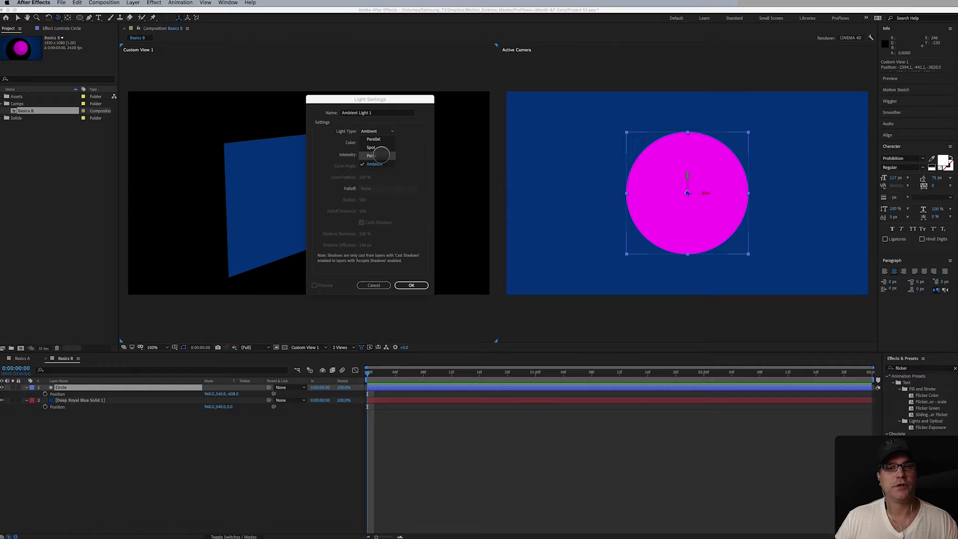
left_click(380, 155)
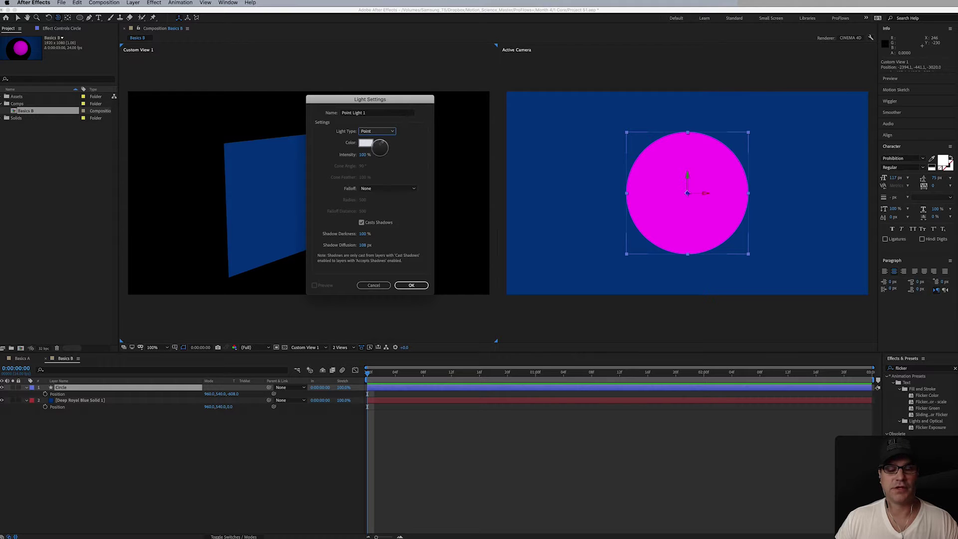
- Confirm the light colour, keep Falloff None and Casts Shadows on, and create Point Light 1
left_click(366, 142)
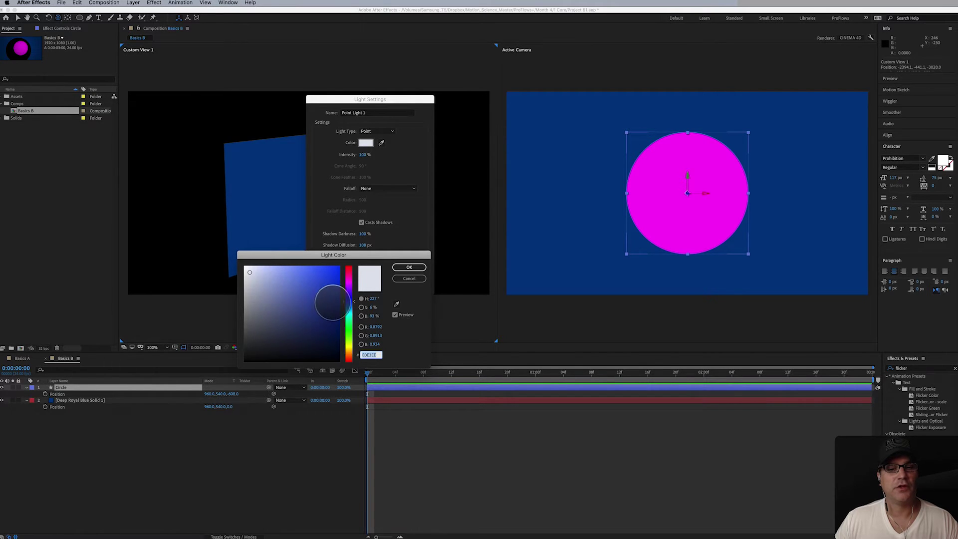
left_click(409, 267)
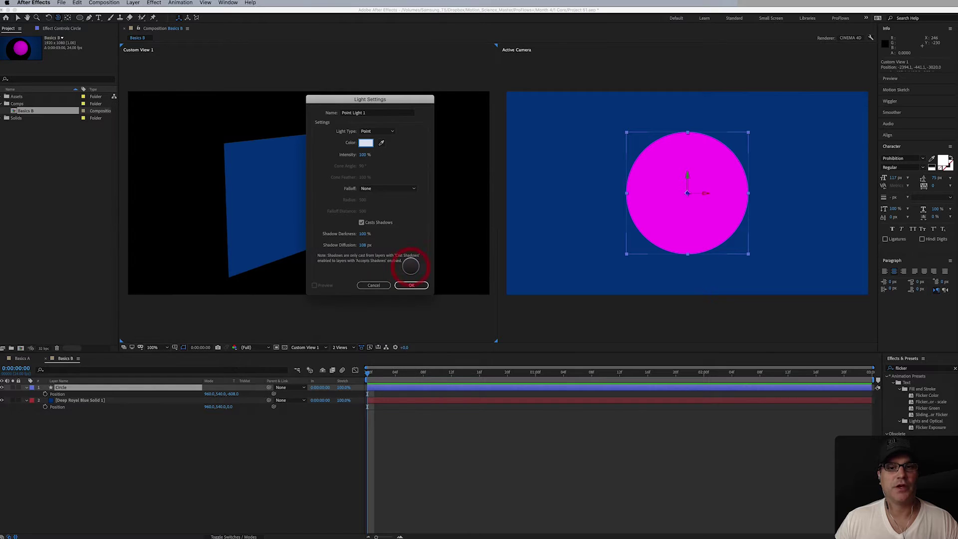
left_click(375, 189)
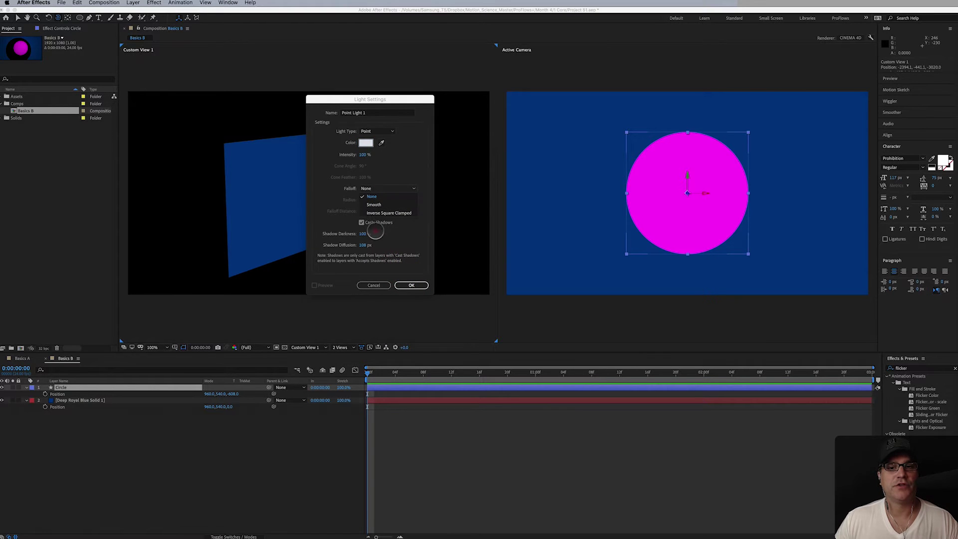
left_click(394, 233)
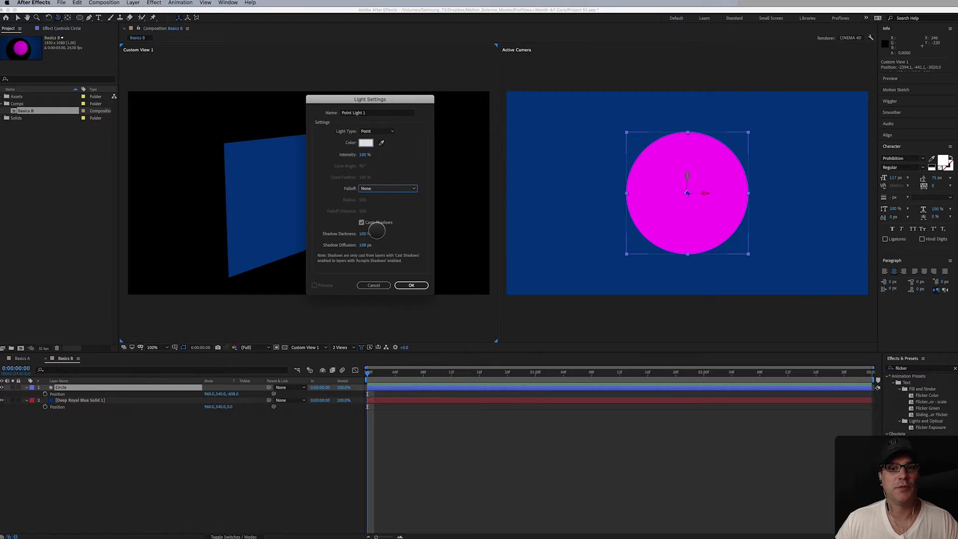
left_click(361, 223)
left_click(361, 223)
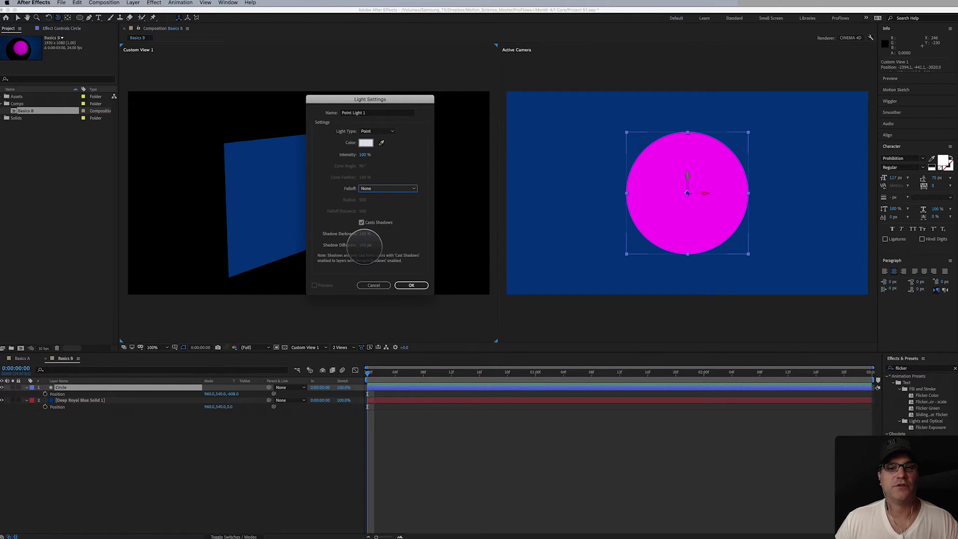
left_click(411, 284)
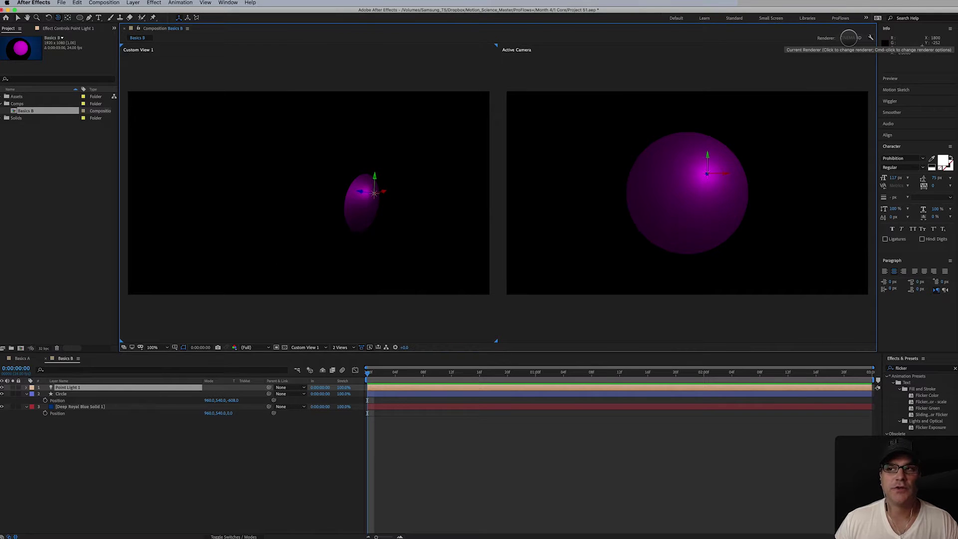
- Change the composition's 3D Renderer to Classic 3D in Composition Settings
left_click(848, 37)
left_click_drag(308, 141, 477, 131)
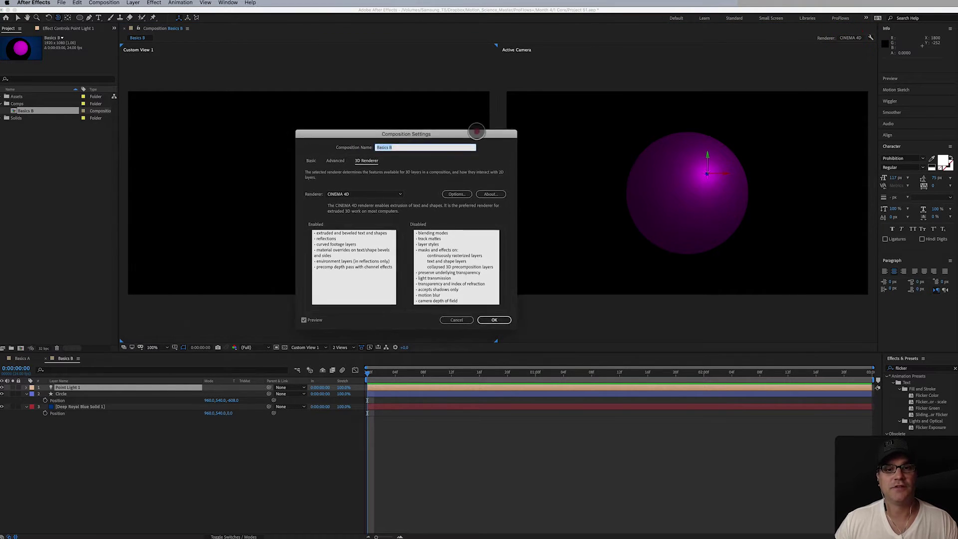
left_click(375, 194)
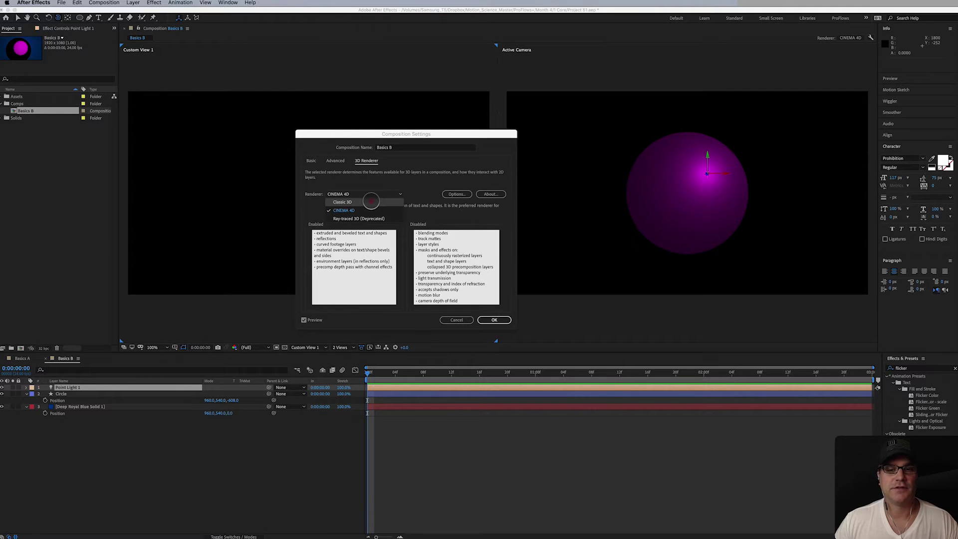
left_click(370, 202)
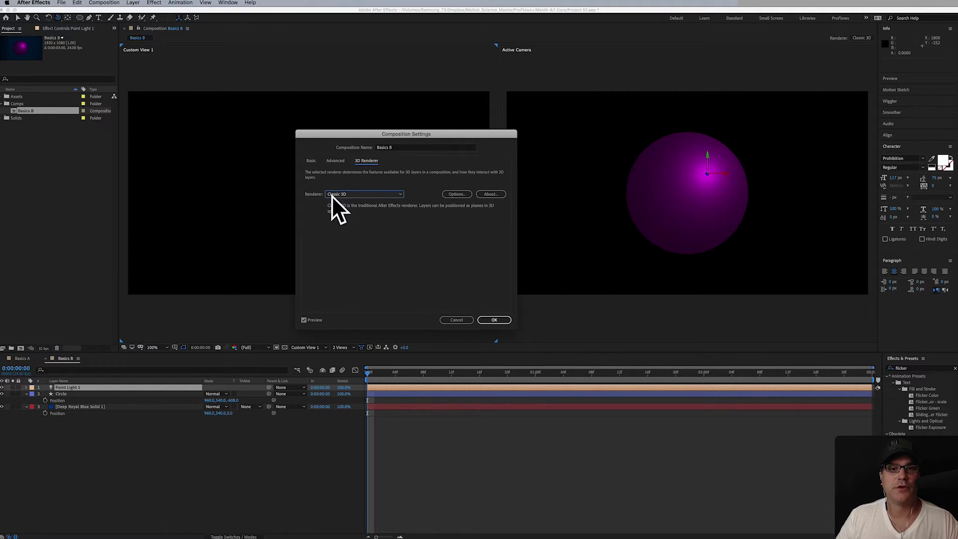
left_click(491, 319)
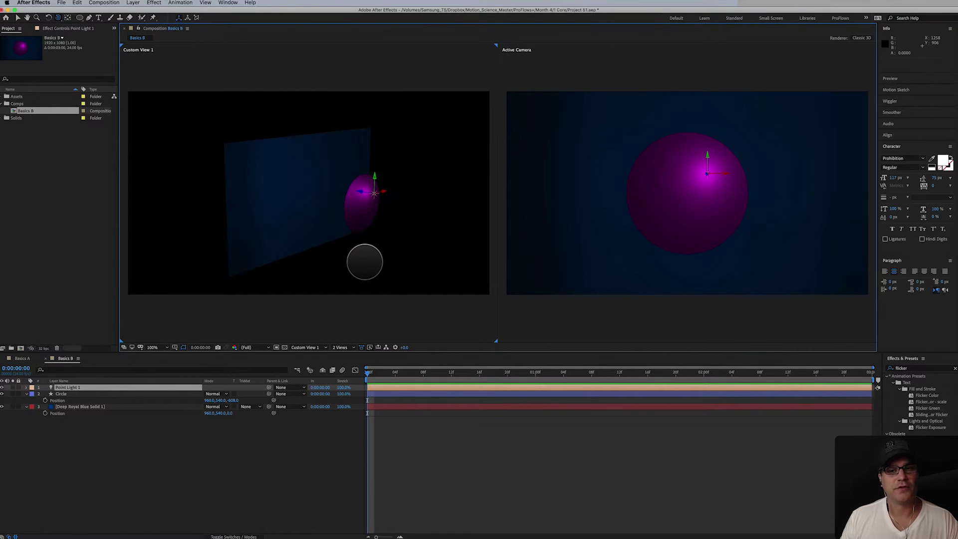
- Move Point Light 1 to the right of the circle and shift its depth in the Active Camera view
left_click(366, 192)
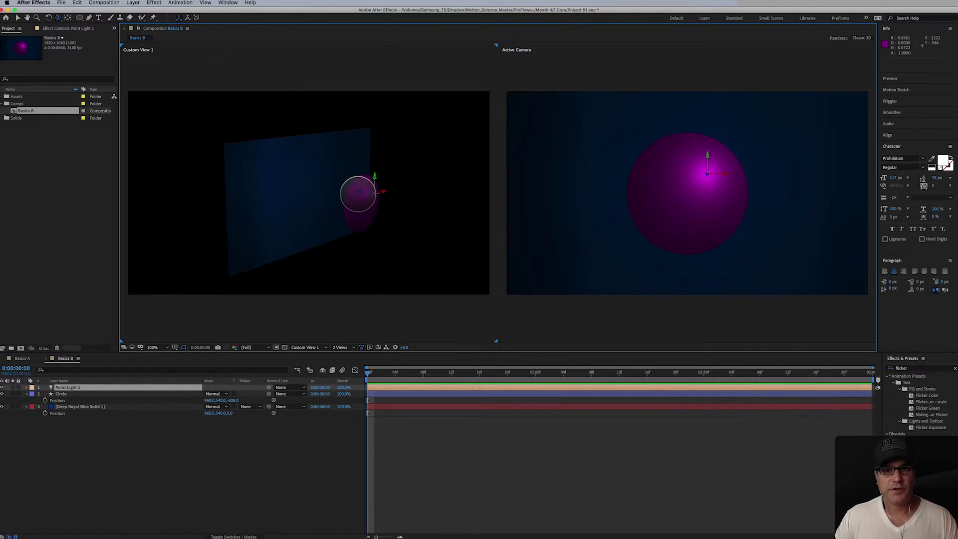
key("v")
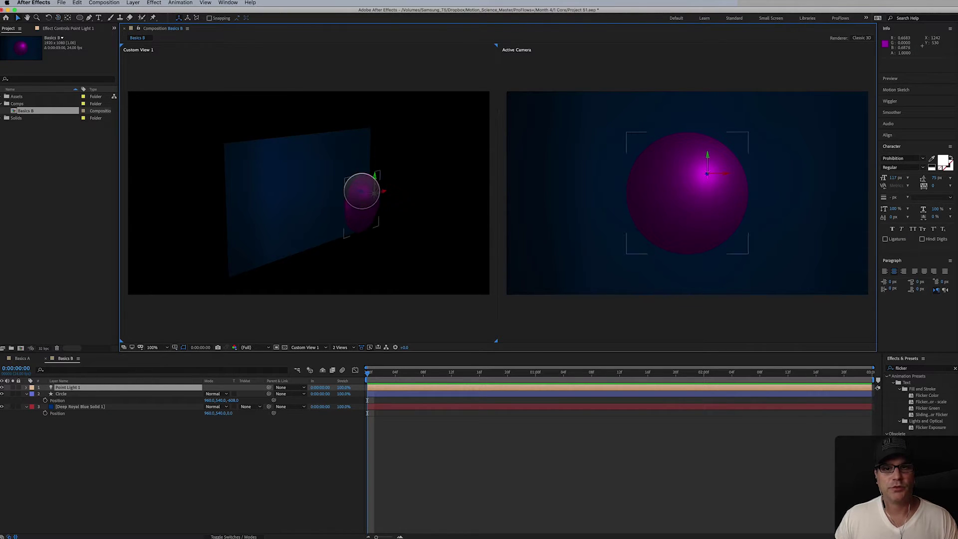
left_click_drag(361, 191, 421, 219)
left_click(801, 152)
left_click_drag(801, 153, 941, 143)
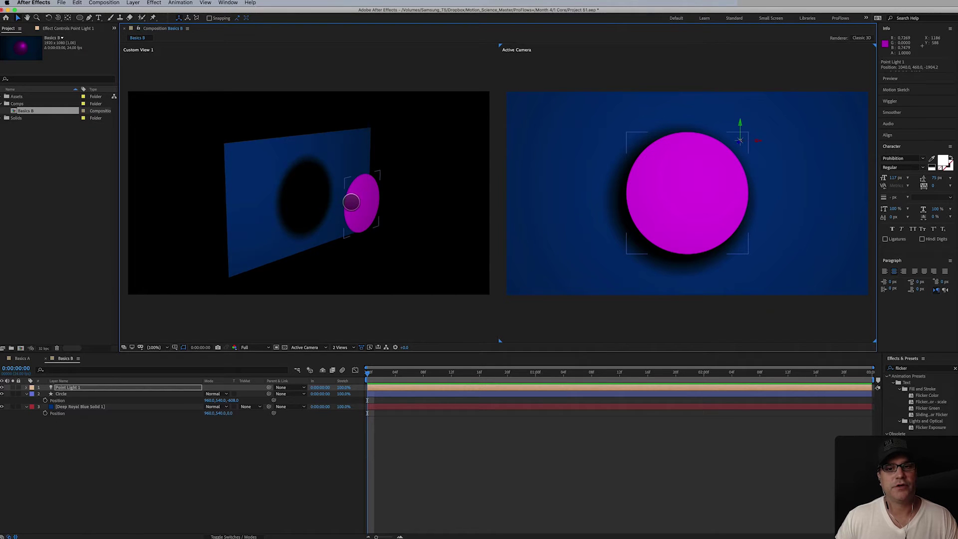
- Move Point Light 1 to the upper left so the shadow falls lower right, then switch to 1 View
scroll(350, 202, "down", 3)
scroll(351, 202, "up", 5)
scroll(350, 201, "down", 2)
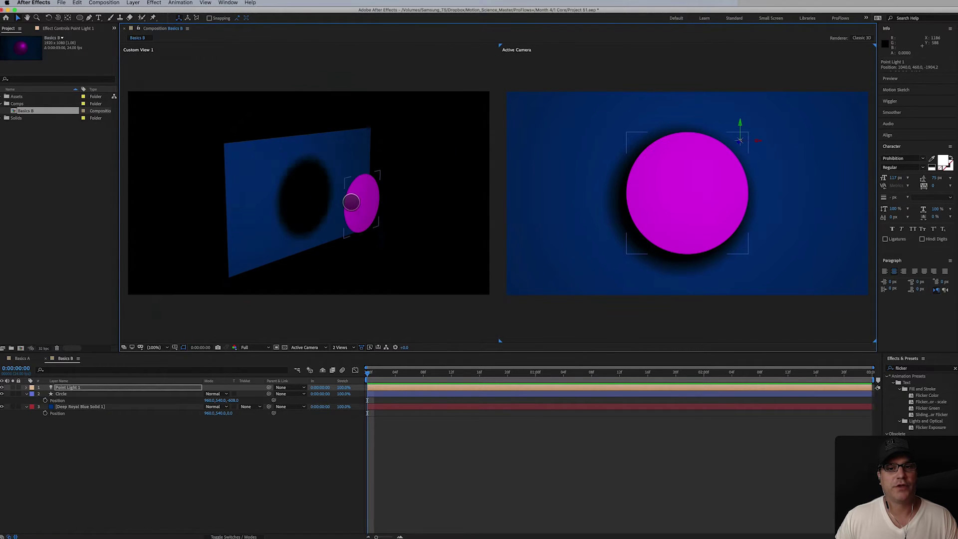
scroll(350, 202, "down", 3)
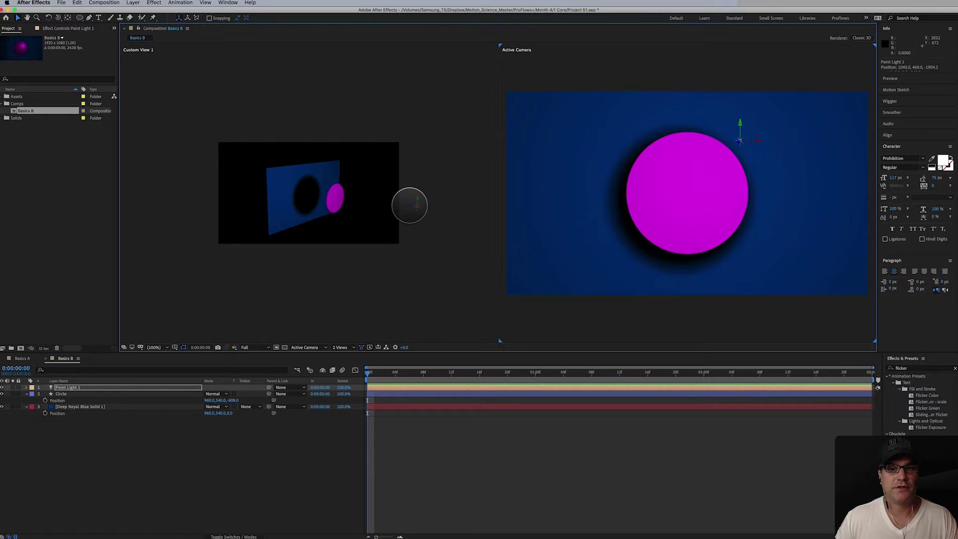
left_click(418, 204)
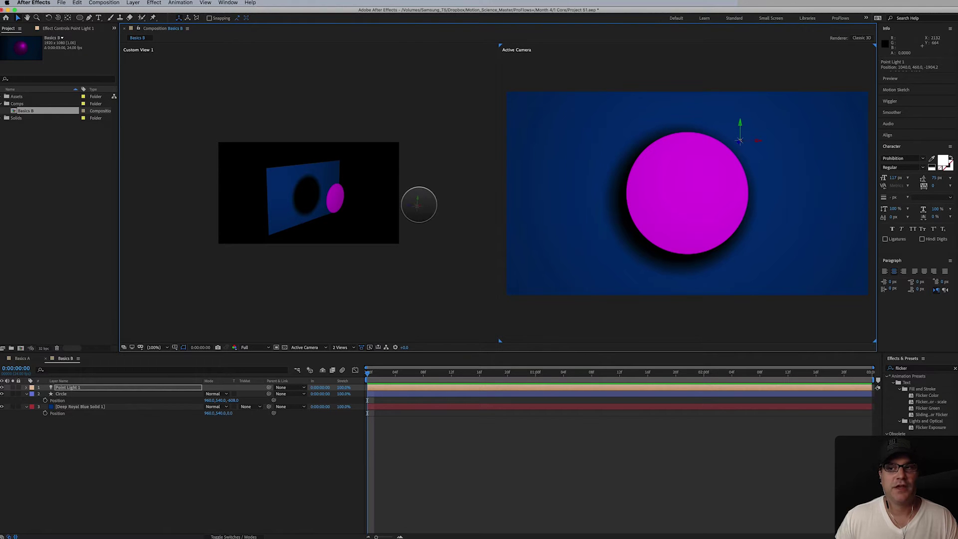
left_click_drag(756, 140, 699, 145)
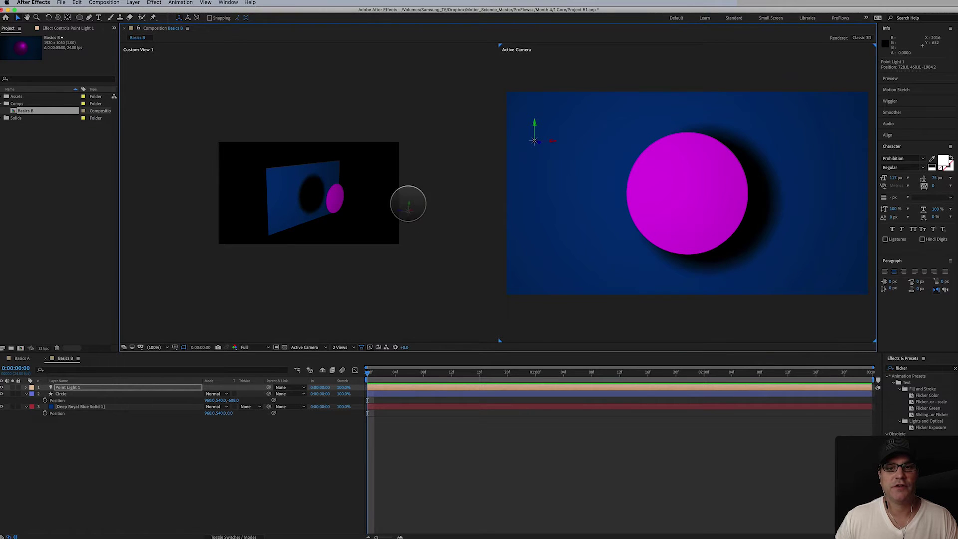
mouse_move(408, 209)
left_mouse_down()
mouse_move(411, 174)
mouse_move(394, 297)
mouse_move(410, 208)
mouse_move(319, 212)
mouse_move(395, 214)
left_mouse_up()
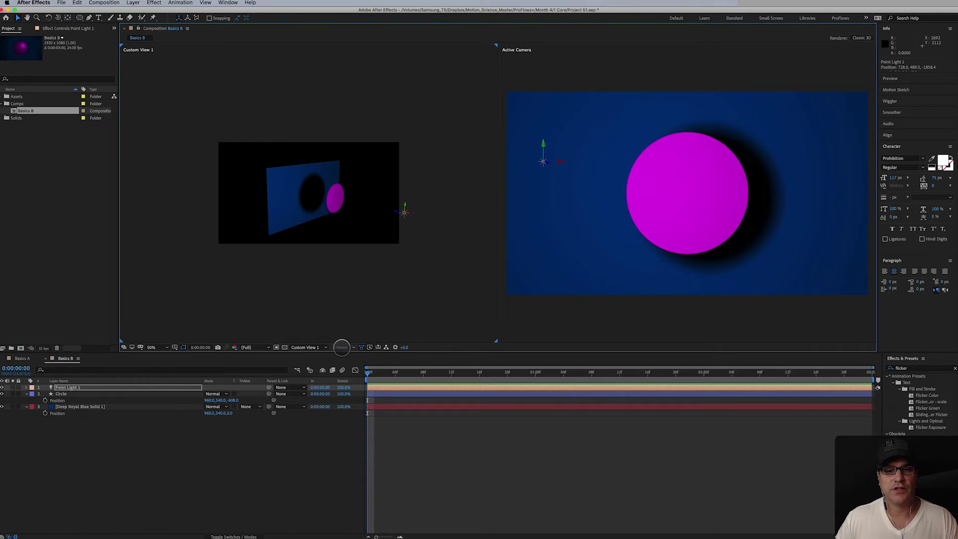
left_click(340, 348)
left_click(344, 354)
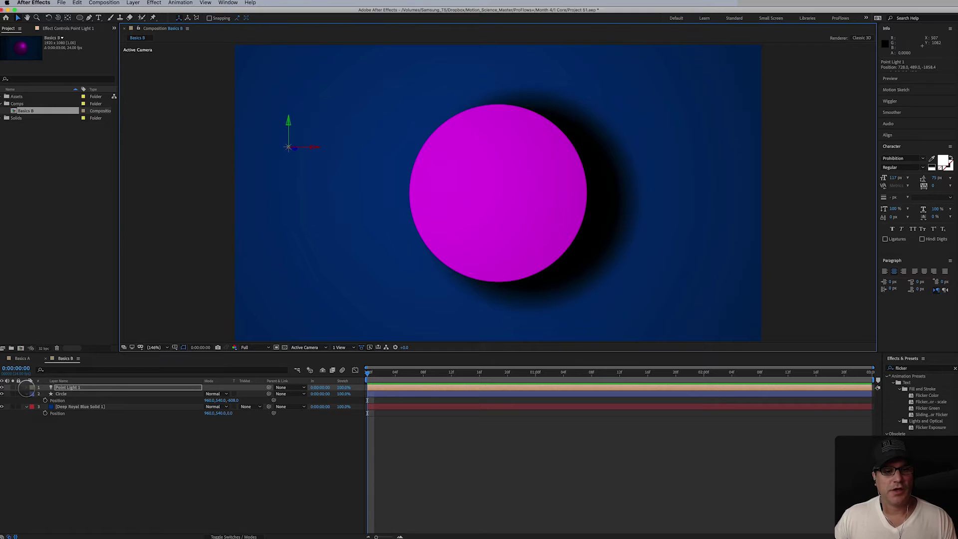
- Expand Point Light 1's Light Options and scrub Intensity up, then back to about 100%
left_click(27, 387)
left_click(69, 387)
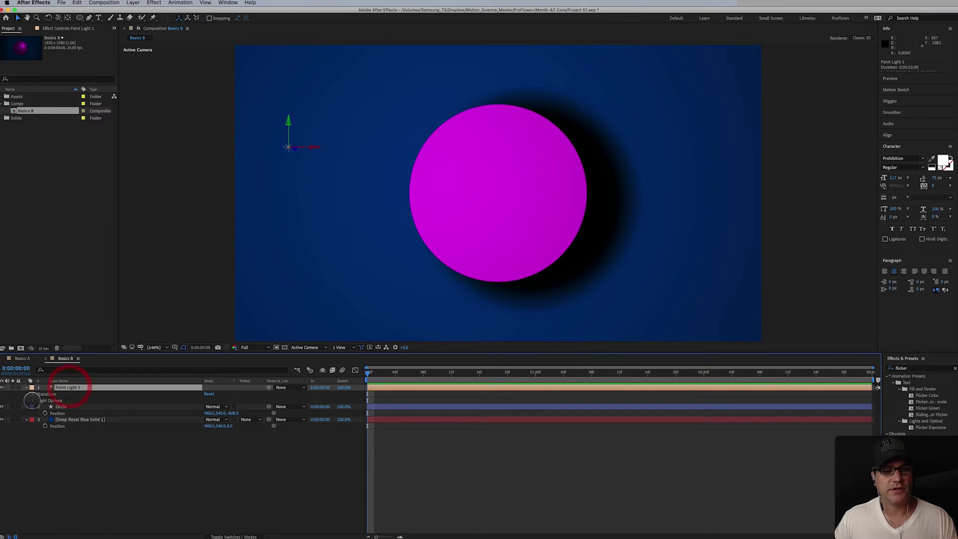
left_click(33, 401)
left_click(207, 407)
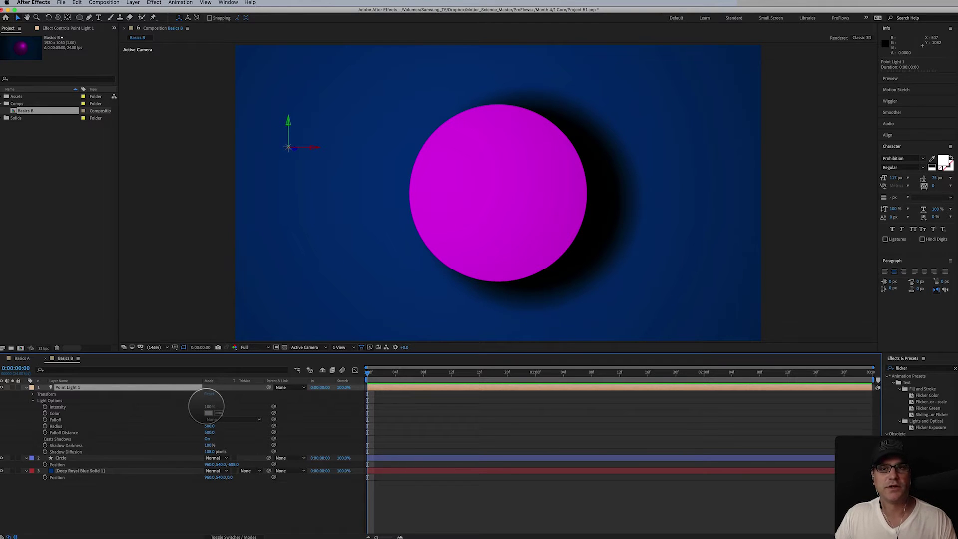
left_click_drag(207, 406, 335, 408)
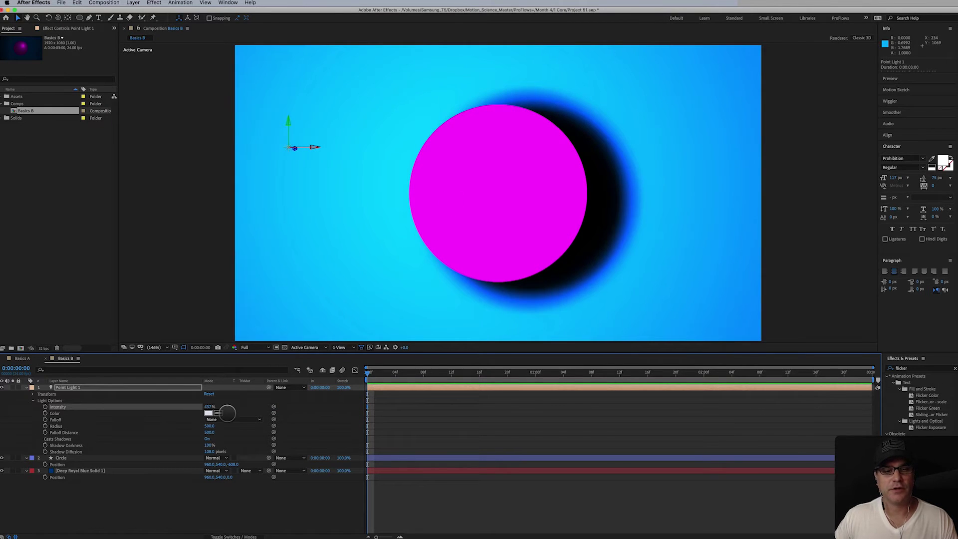
left_click(208, 407)
left_click_drag(209, 406, 166, 487)
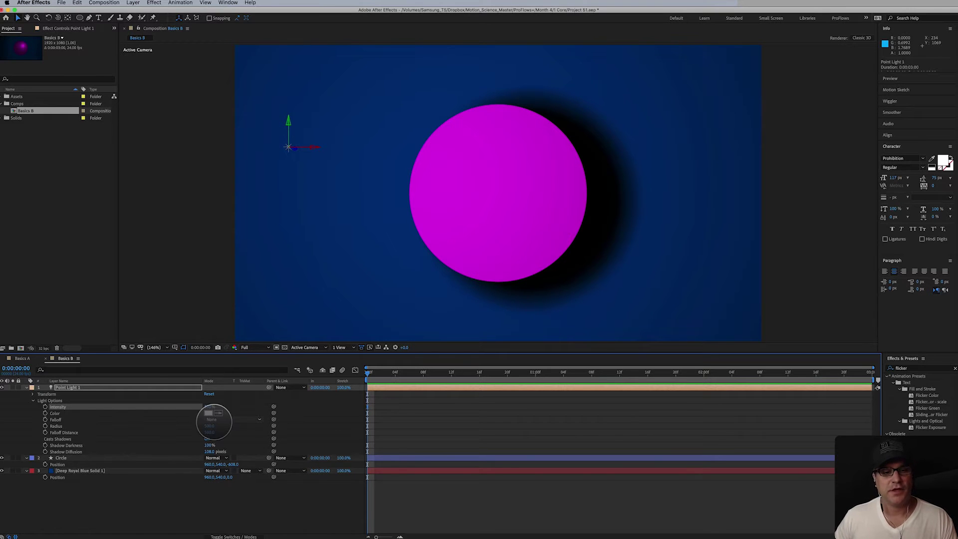
left_click(208, 413)
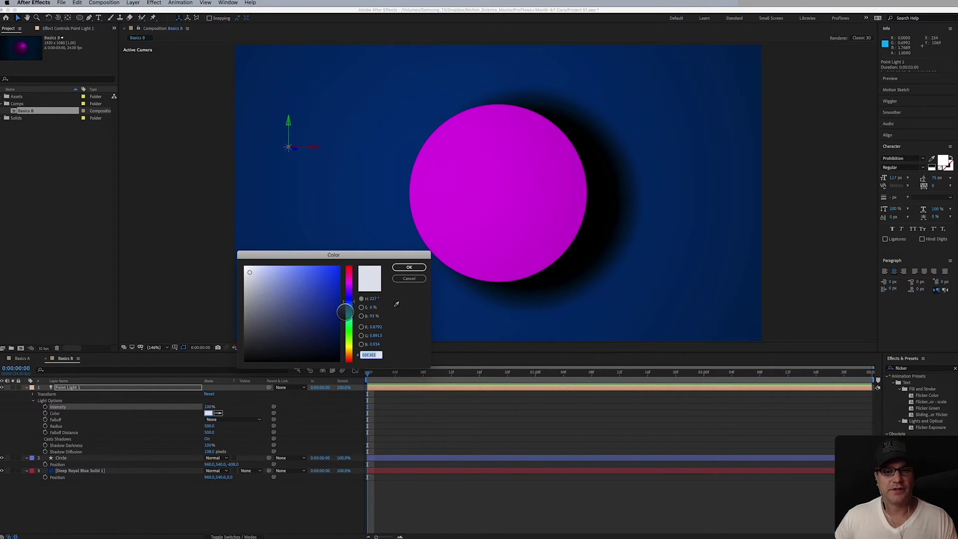
left_click(348, 304)
left_click(327, 311)
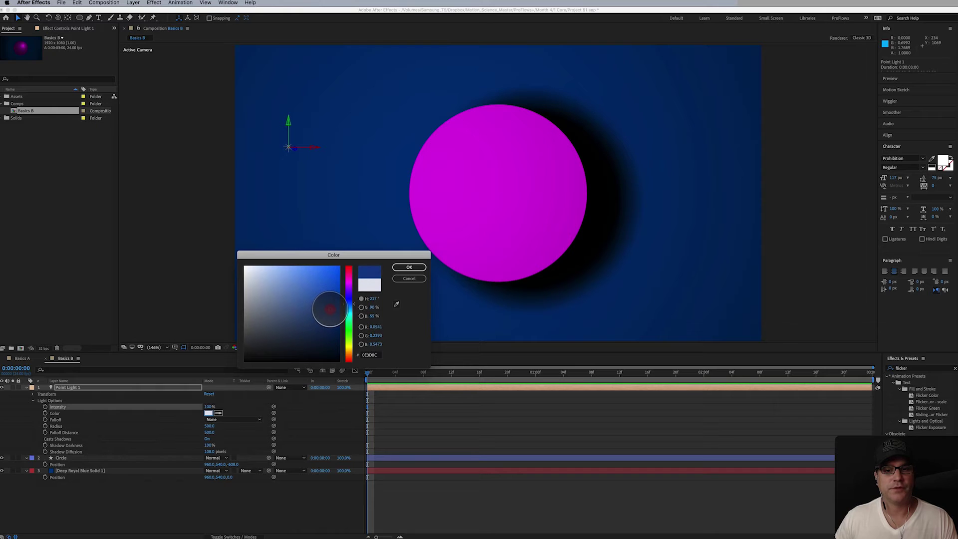
left_click(349, 329)
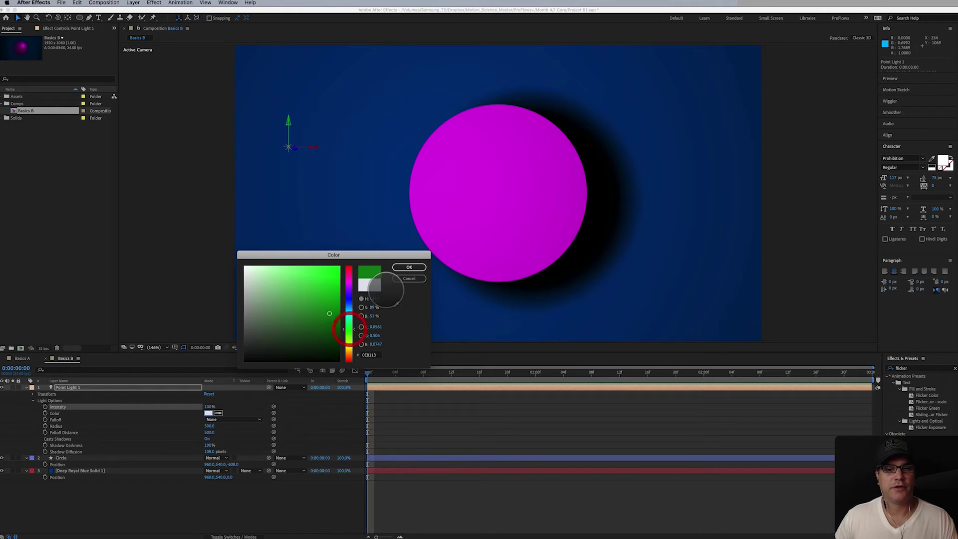
left_click(411, 268)
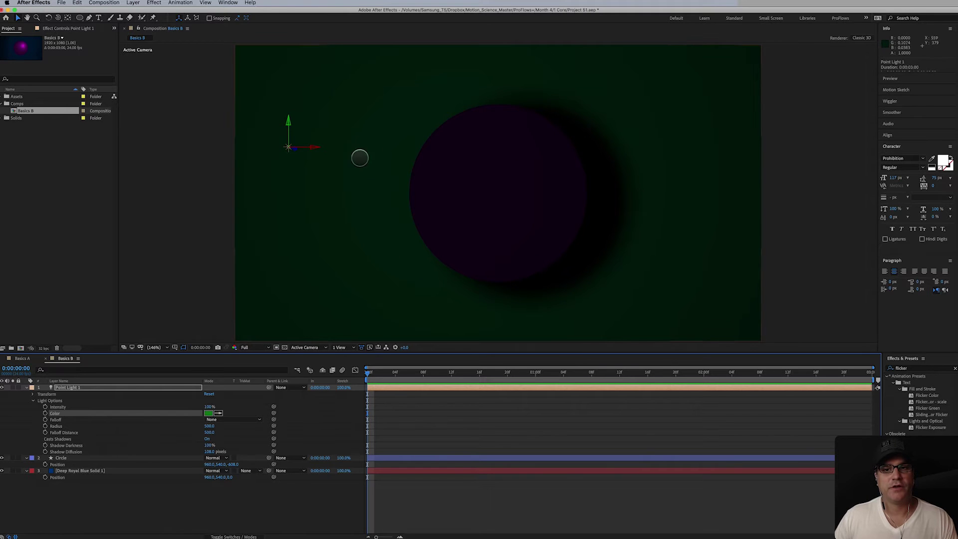
left_click(309, 146)
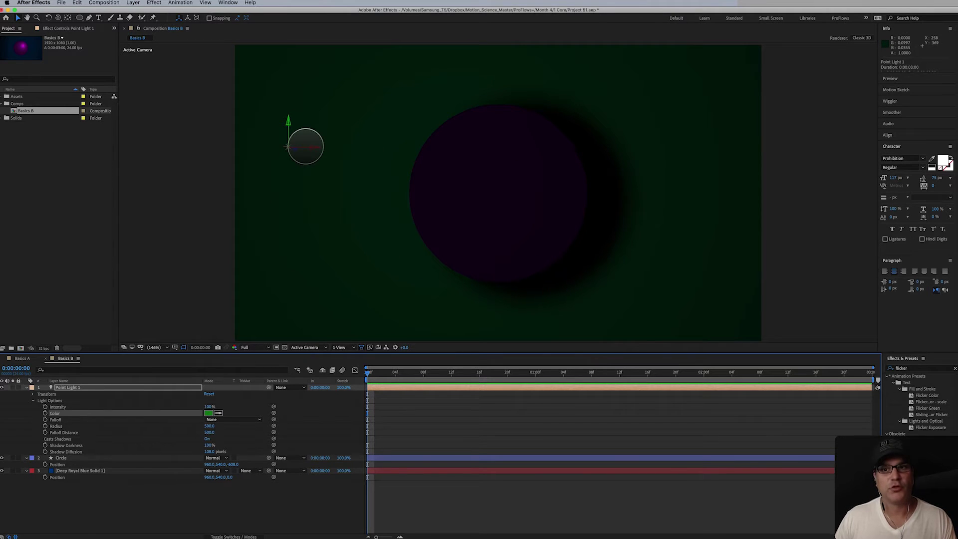
key("super+z")
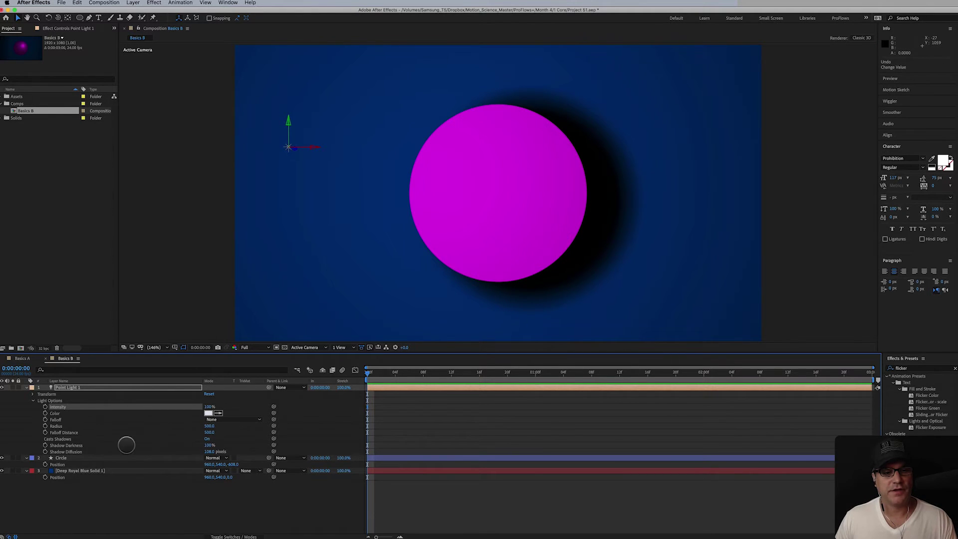
- Deepen Point Light 1's Shadow Darkness to about 151% and experiment with Shadow Diffusion
left_click(77, 445)
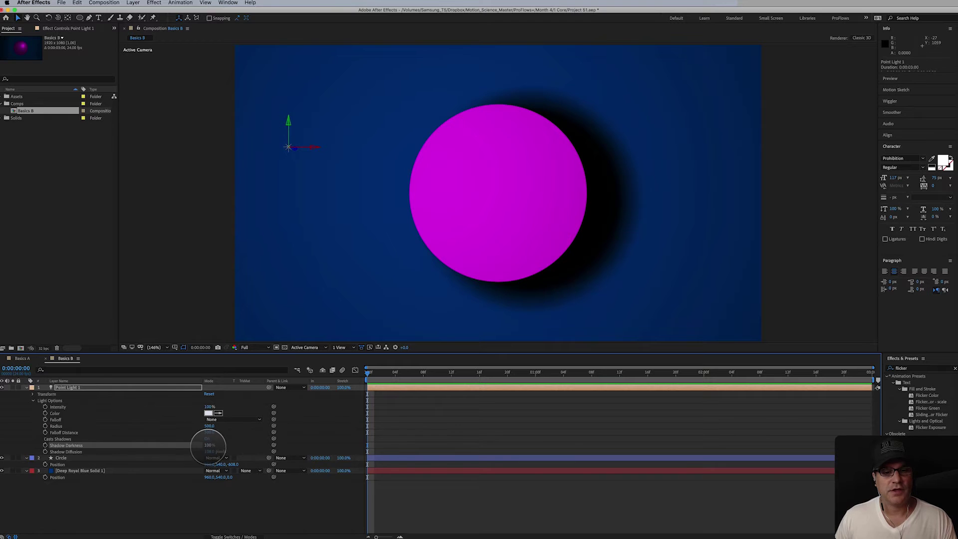
left_click_drag(209, 445, 318, 443)
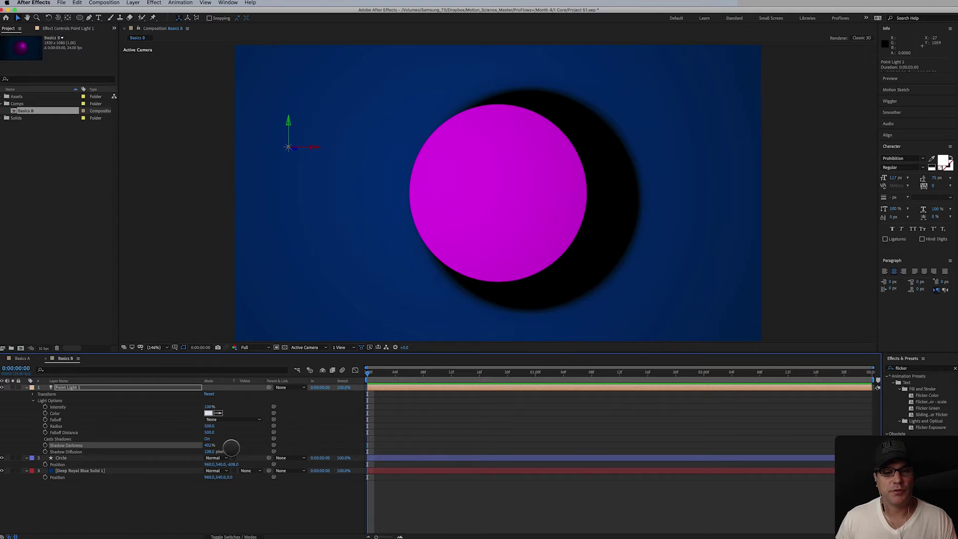
left_click_drag(209, 444, 136, 516)
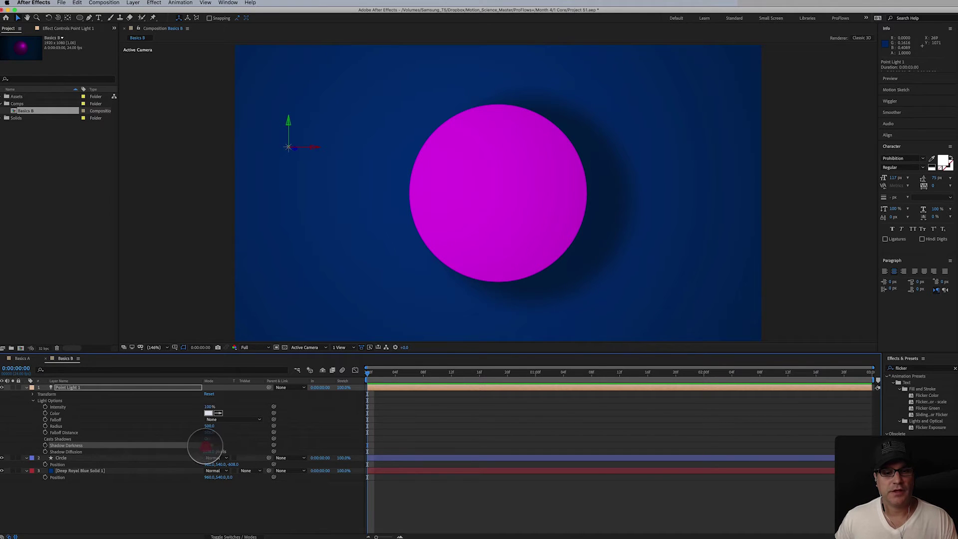
left_click_drag(208, 444, 187, 475)
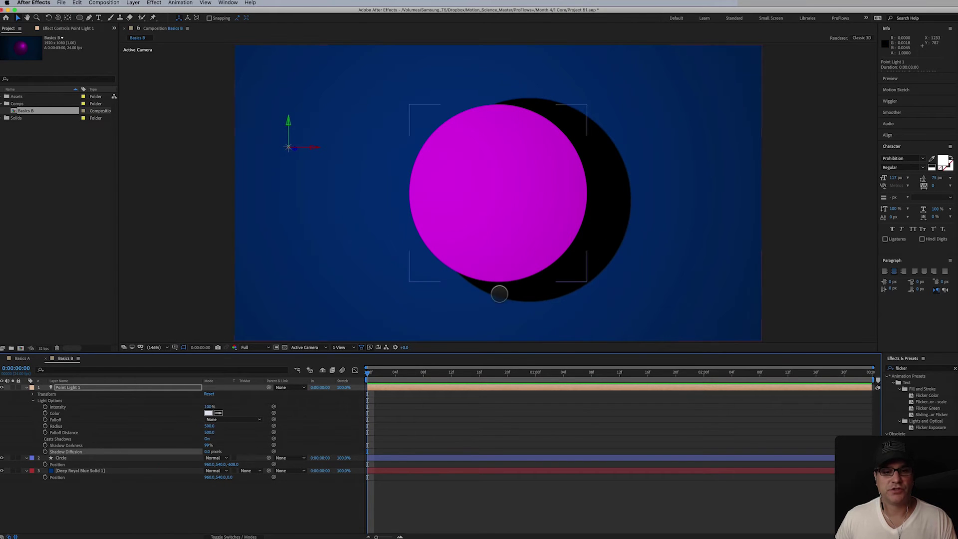
left_click_drag(207, 451, 290, 428)
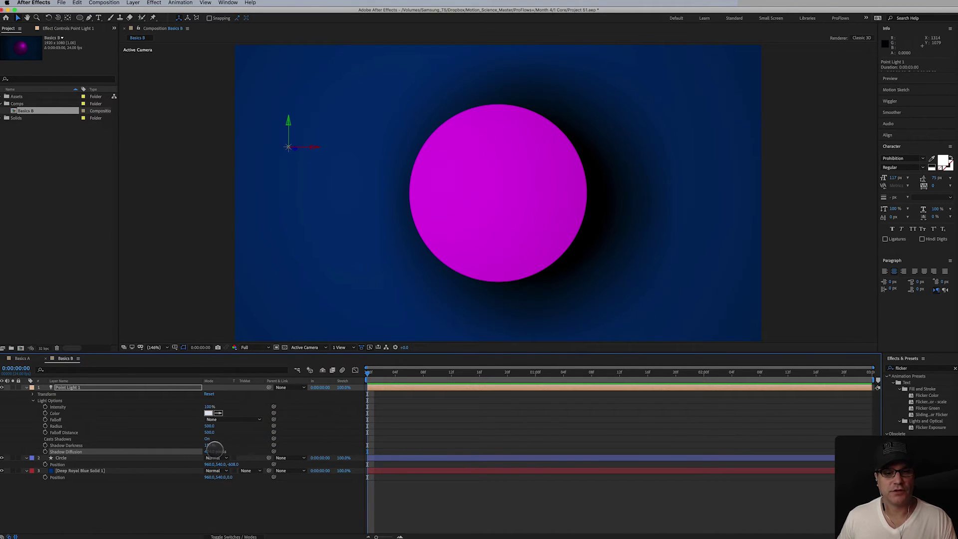
left_click(209, 451)
- Set Shadow Diffusion to 0 and move Point Light 1 to the right, undoing a depth move
type("0")
key("Return")
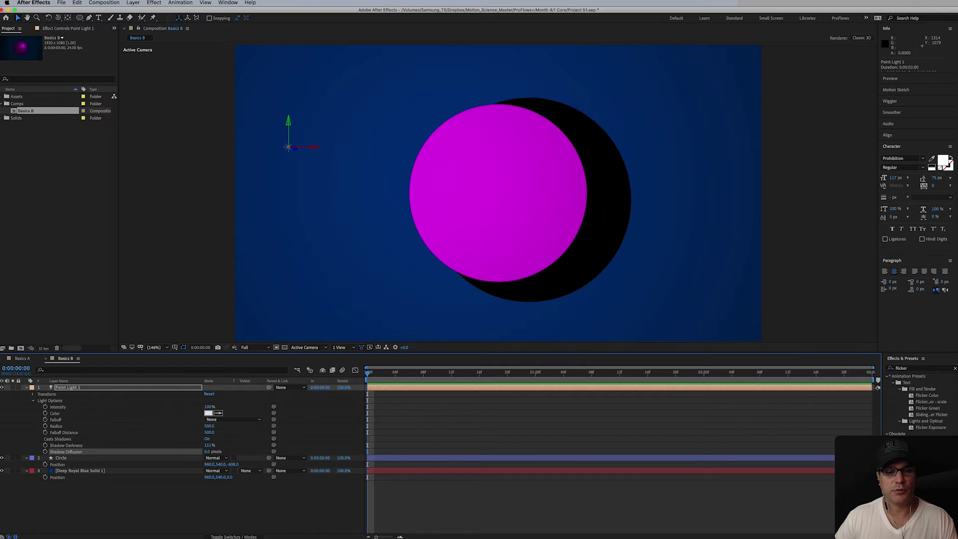
left_click_drag(317, 150, 478, 171)
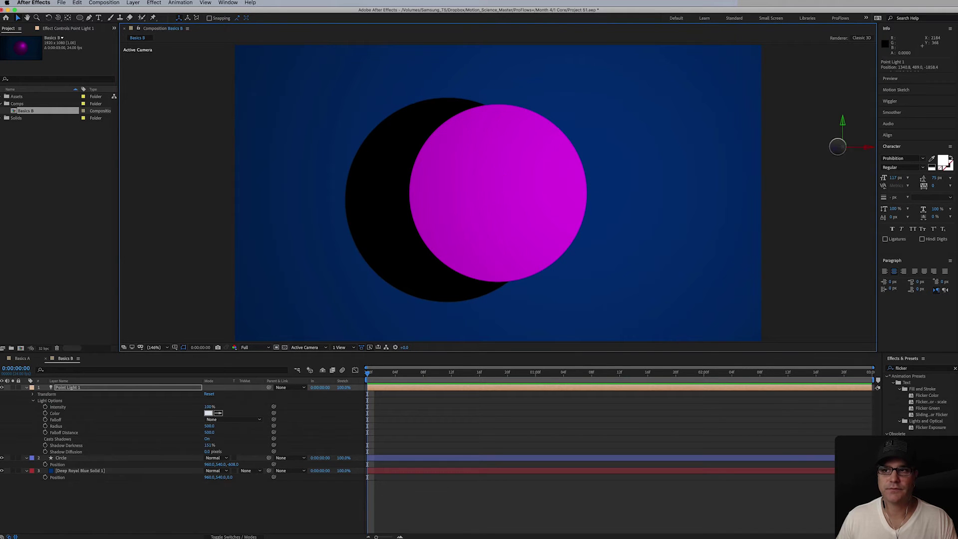
left_click_drag(833, 147, 618, 191)
key("super+z")
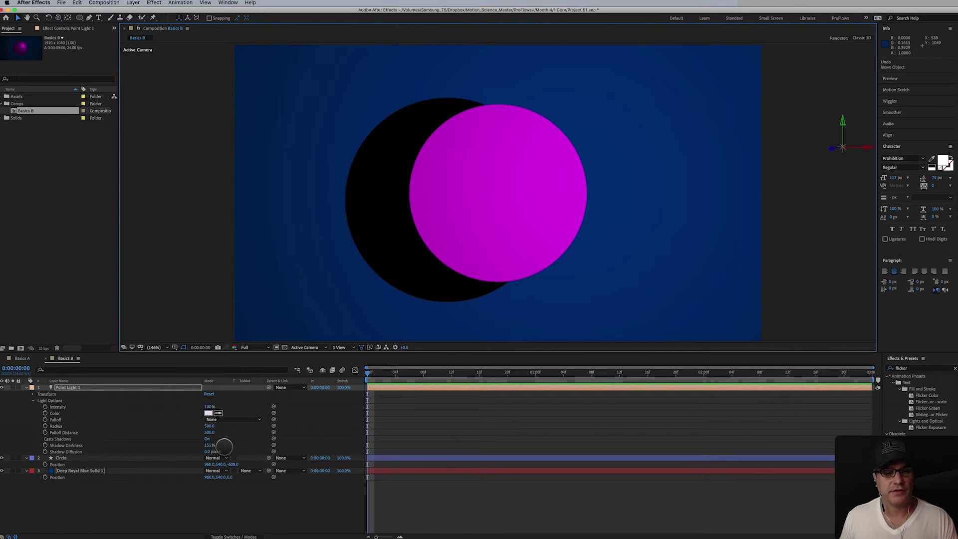
left_click(220, 418)
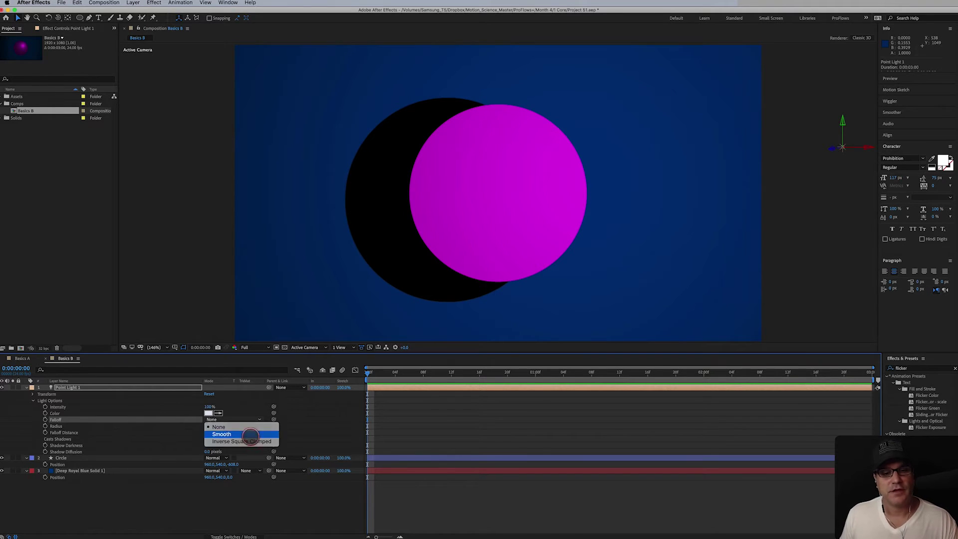
- Set Radius and Falloff Distance to 500 and switch Falloff to Inverse Square Clamped
left_click(247, 434)
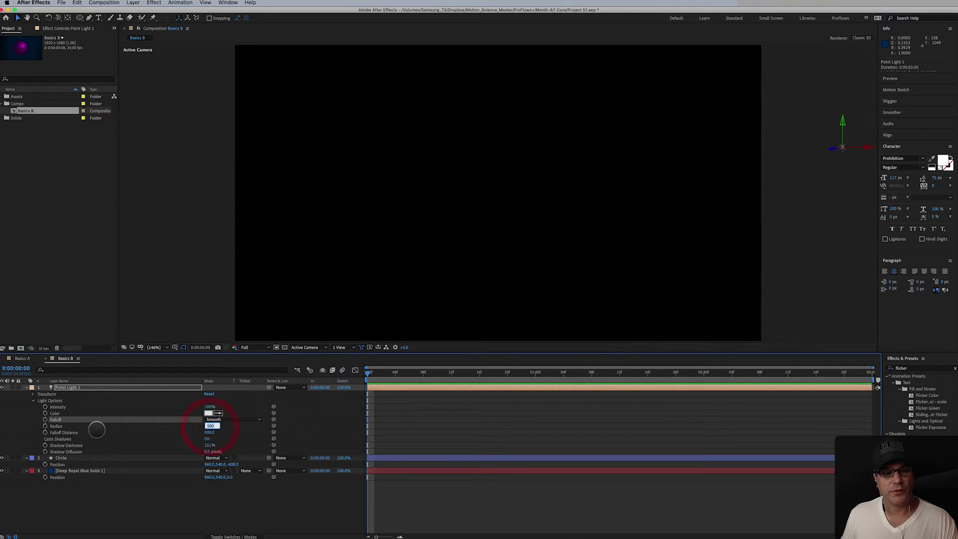
left_click(210, 426)
left_click(210, 432)
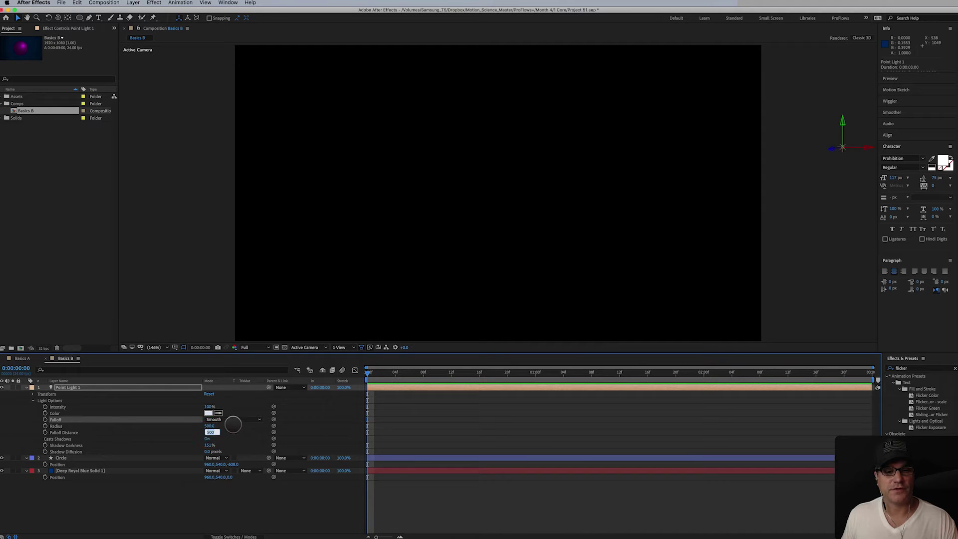
left_click(222, 419)
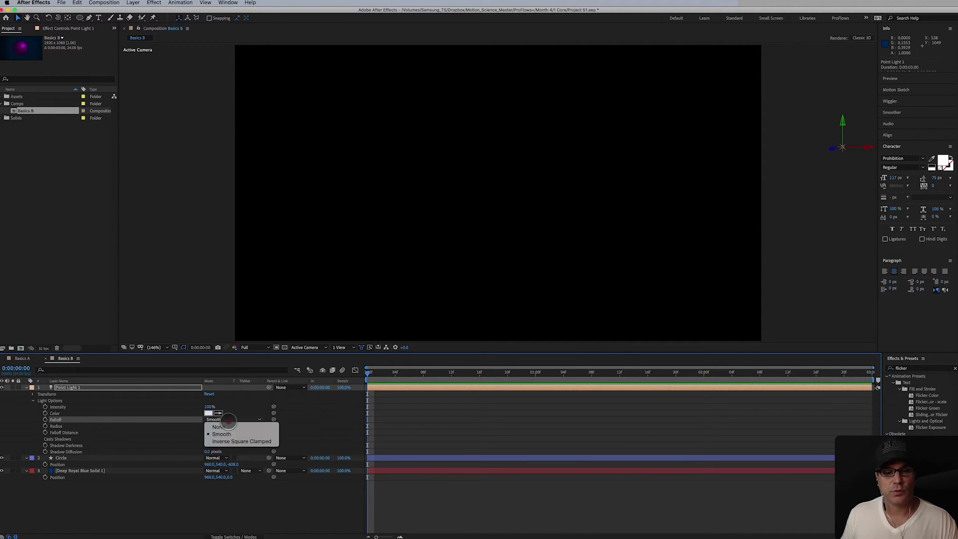
left_click(246, 441)
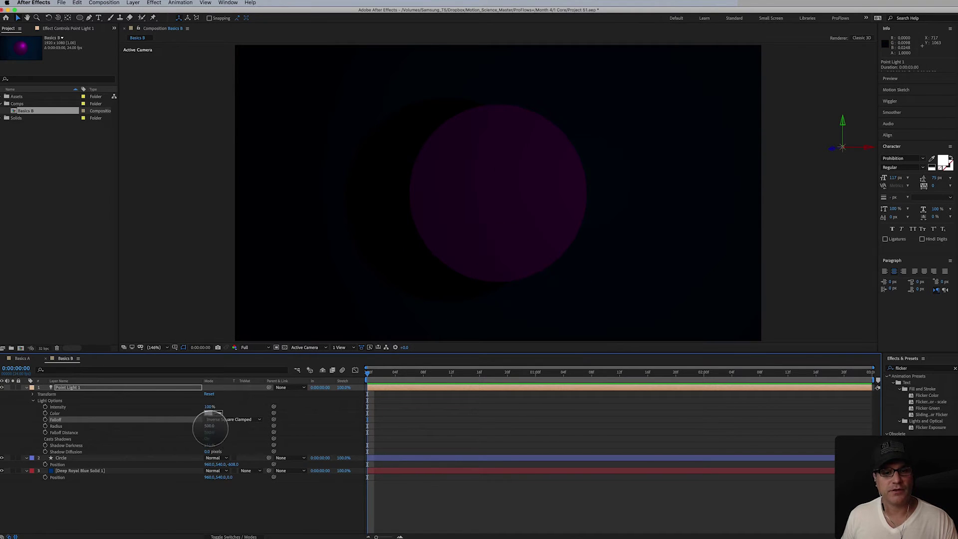
- Scrub Radius to 701 and Falloff Distance to 550, then set Falloff back to Smooth
left_click_drag(209, 428, 258, 431)
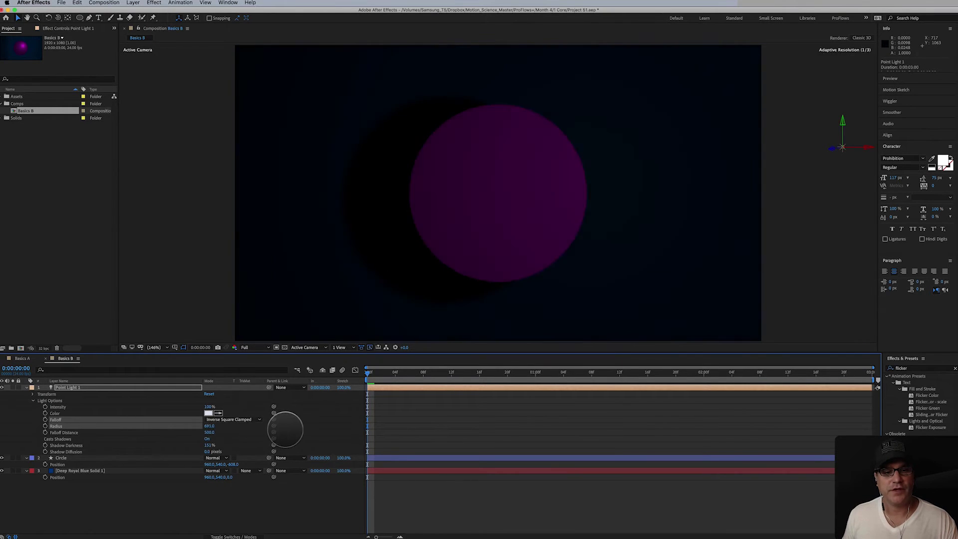
left_click_drag(286, 429, 293, 436)
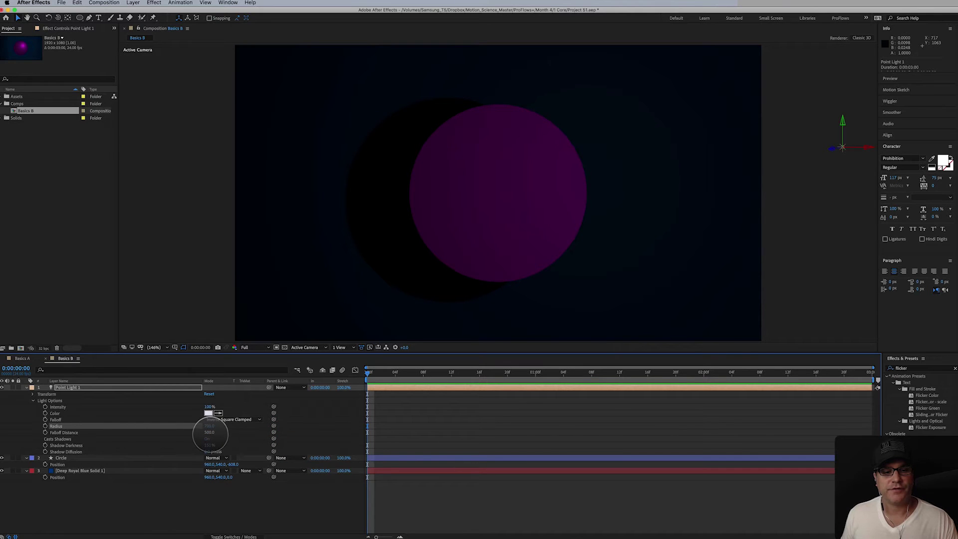
mouse_move(209, 432)
left_mouse_down()
mouse_move(240, 428)
mouse_move(226, 438)
left_mouse_up()
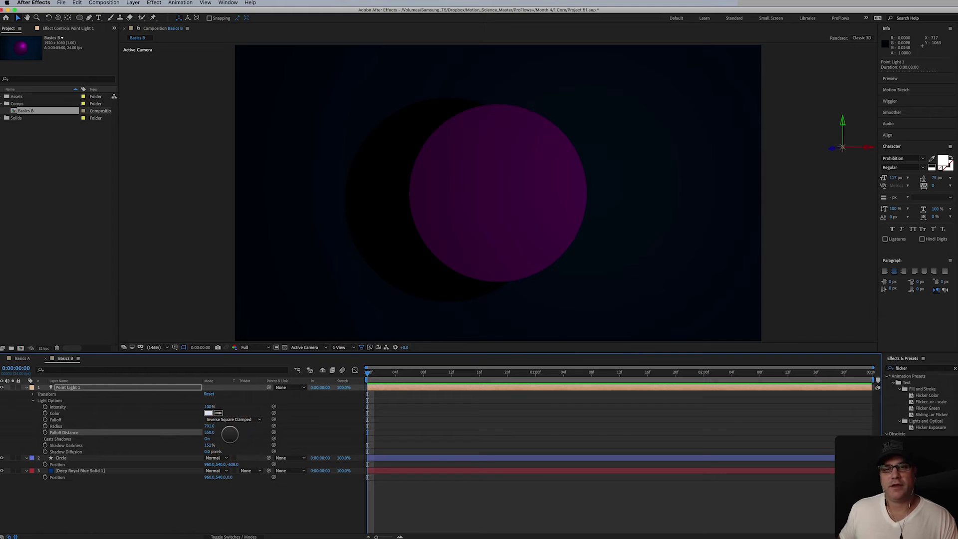
left_click(244, 422)
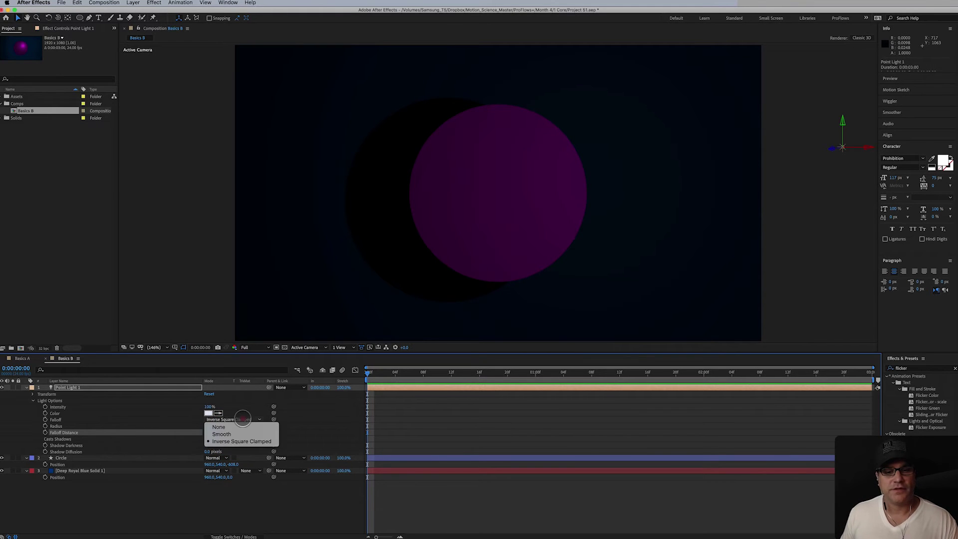
left_click(240, 432)
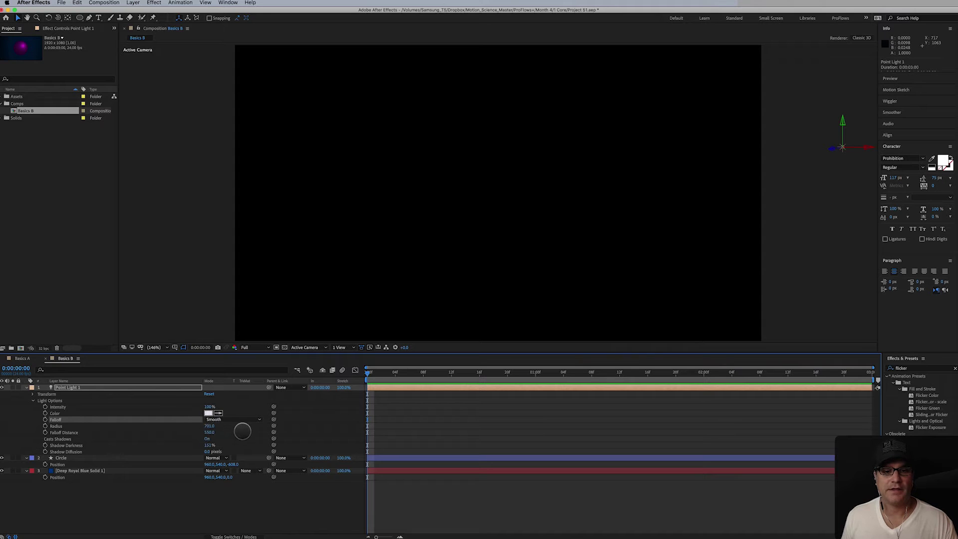
- Enlarge Point Light 1's Radius to about 847 and Falloff Distance to about 697, raising its Intensity
left_click_drag(209, 426, 290, 427)
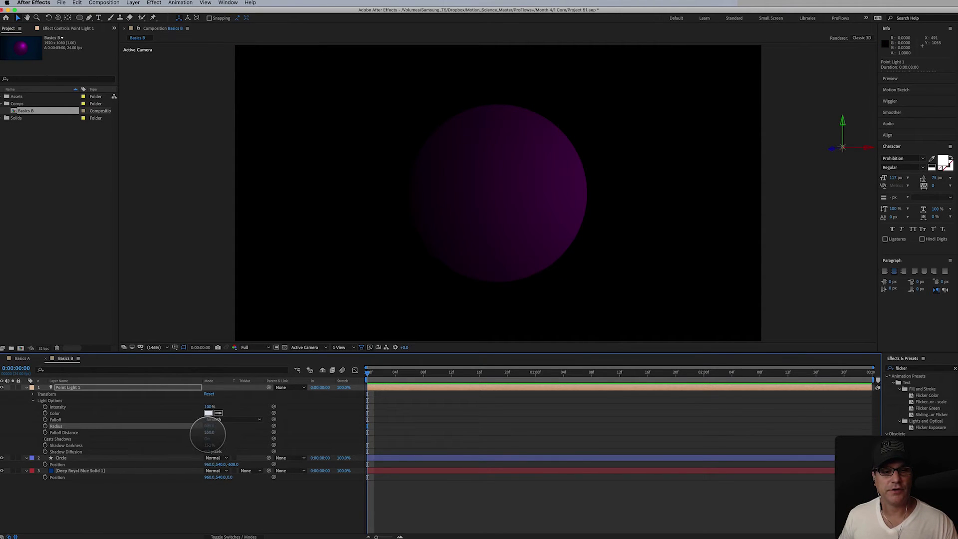
left_click_drag(209, 432, 178, 446)
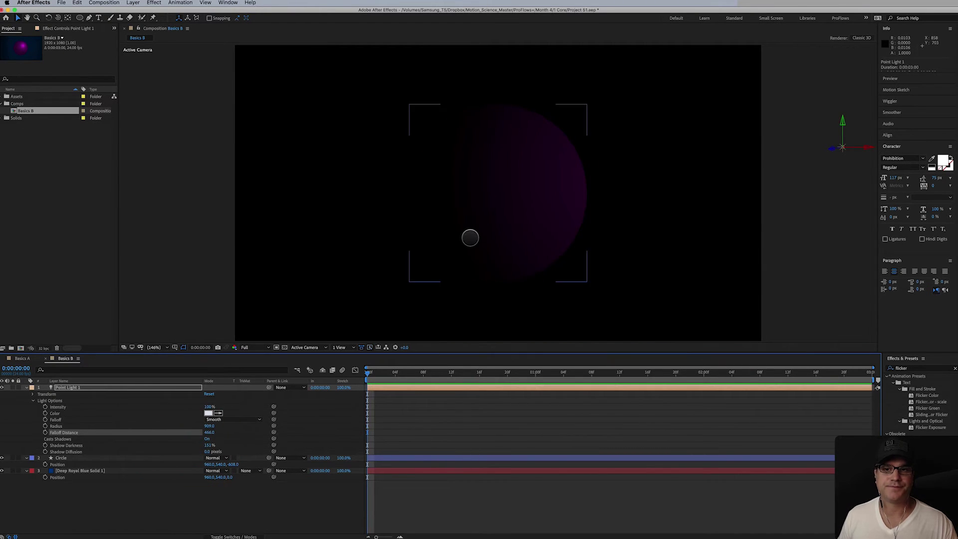
left_click_drag(210, 425, 284, 407)
left_click(218, 409)
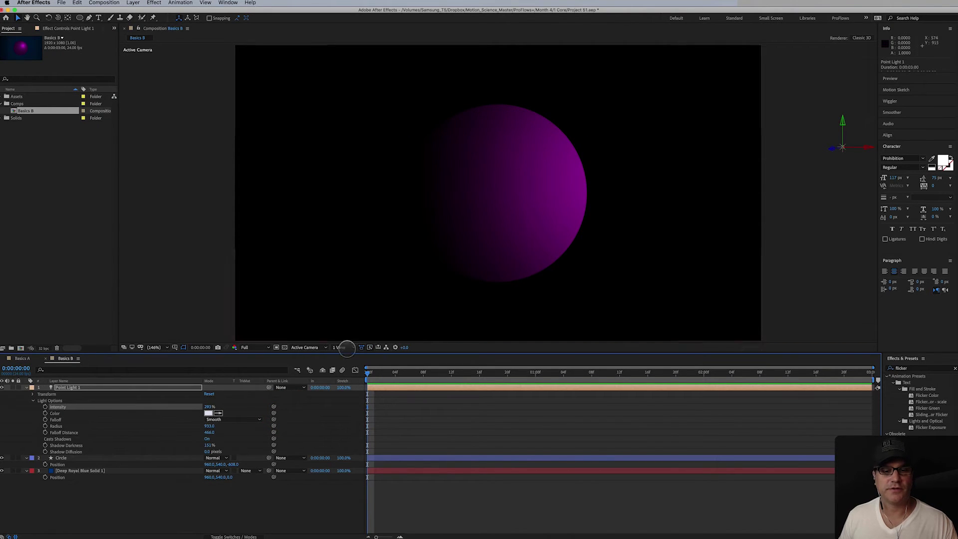
left_click_drag(209, 432, 187, 434)
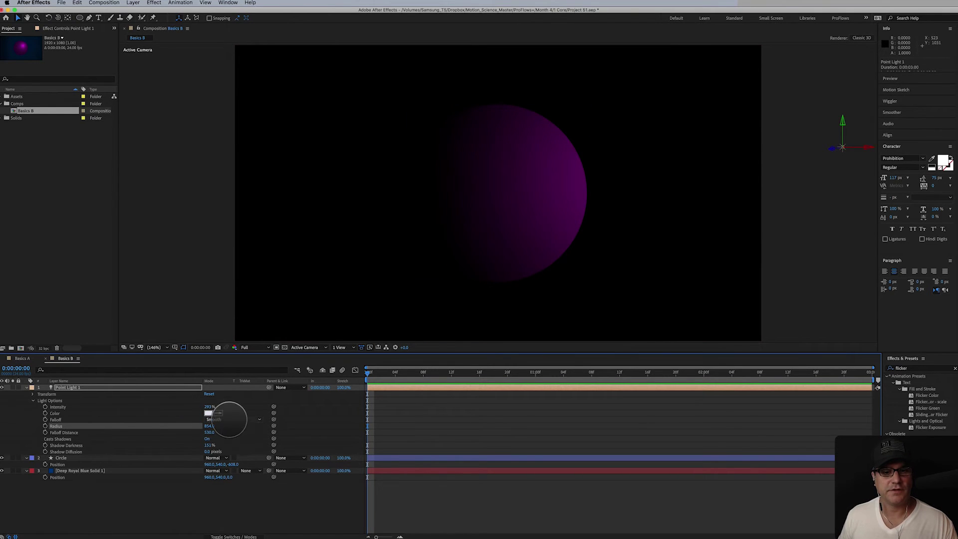
- Try Inverse Square Clamped falloff, then undo back to Smooth
left_click(219, 420)
left_click(229, 440)
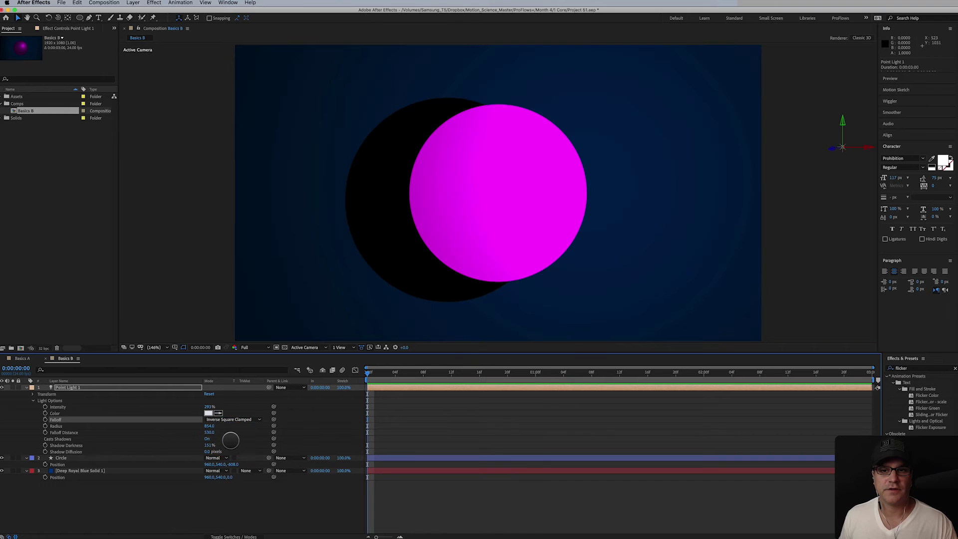
key("super+z")
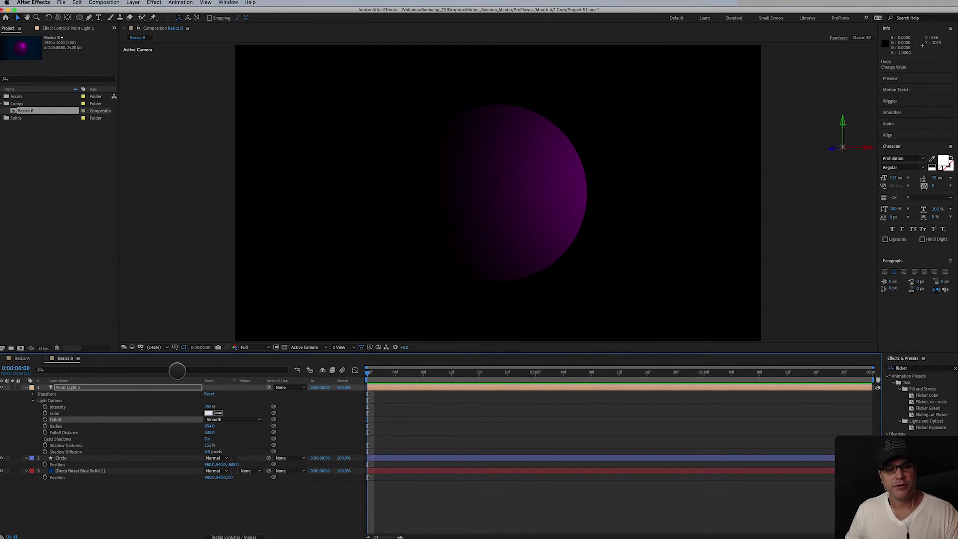
left_click(218, 419)
- Set the falloff to None and convert the point light into a Spot light in Light Settings
left_click(220, 427)
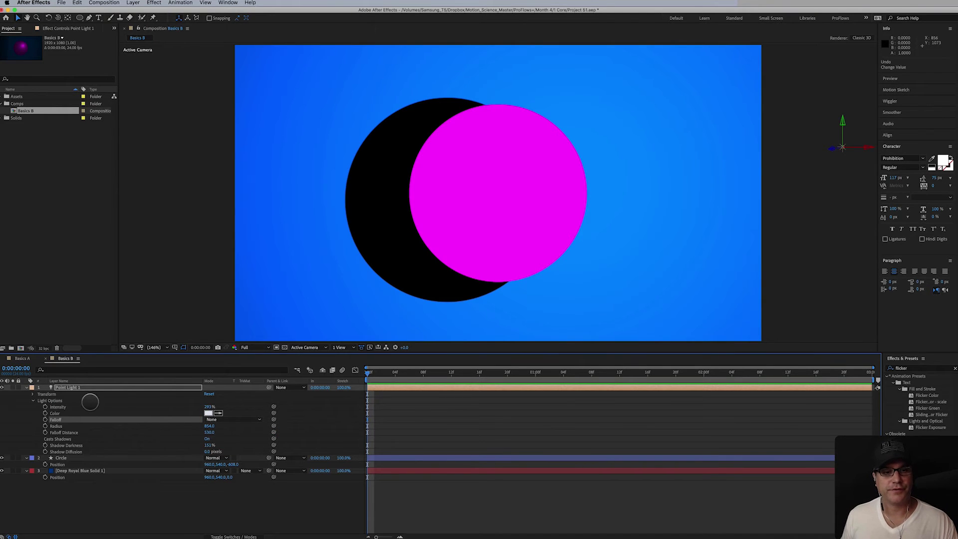
left_click(73, 387)
left_click(133, 3)
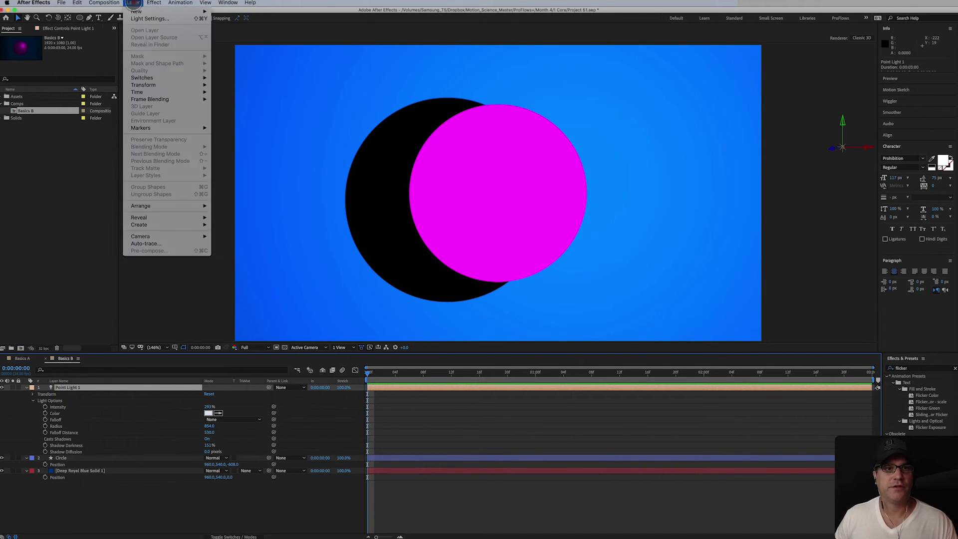
left_click(148, 19)
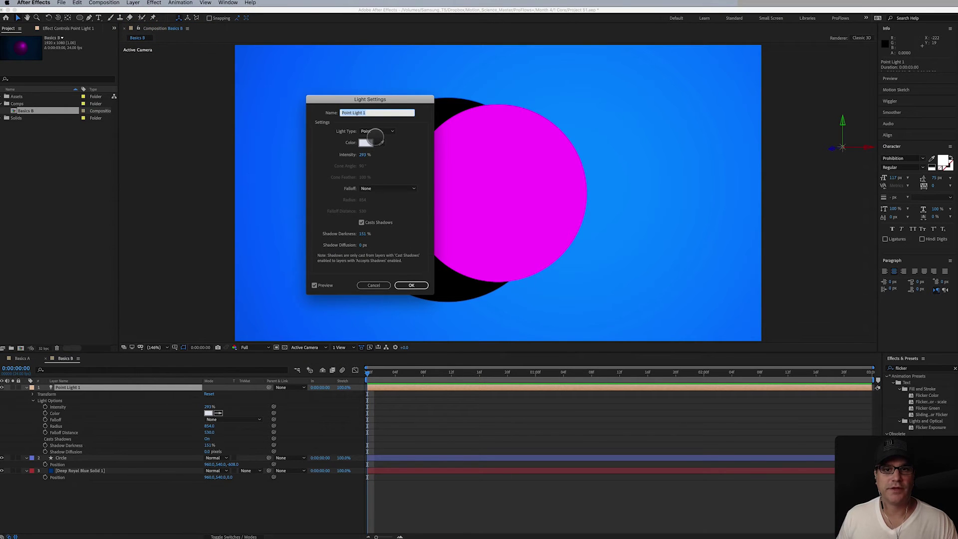
left_click(373, 131)
left_click(132, 3)
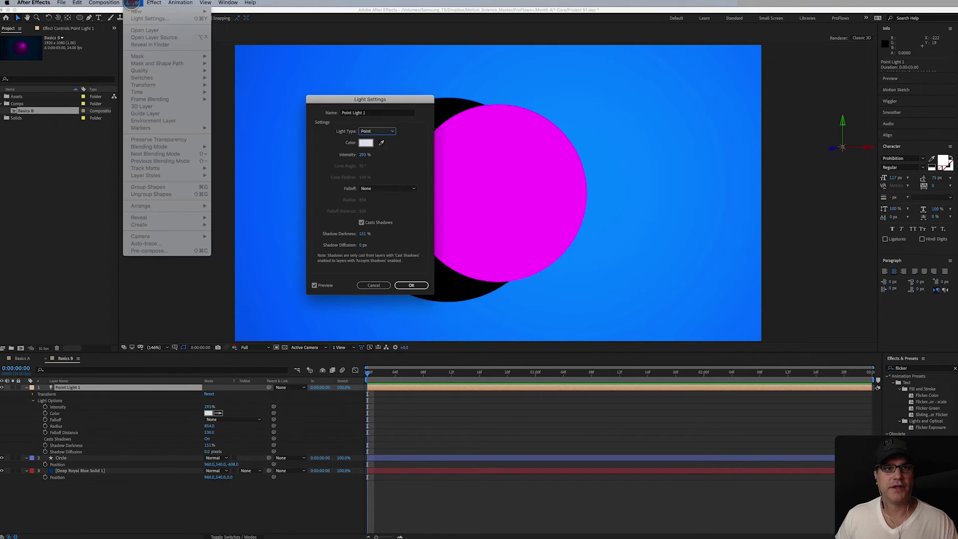
left_click(150, 15)
left_click(376, 131)
left_click(378, 147)
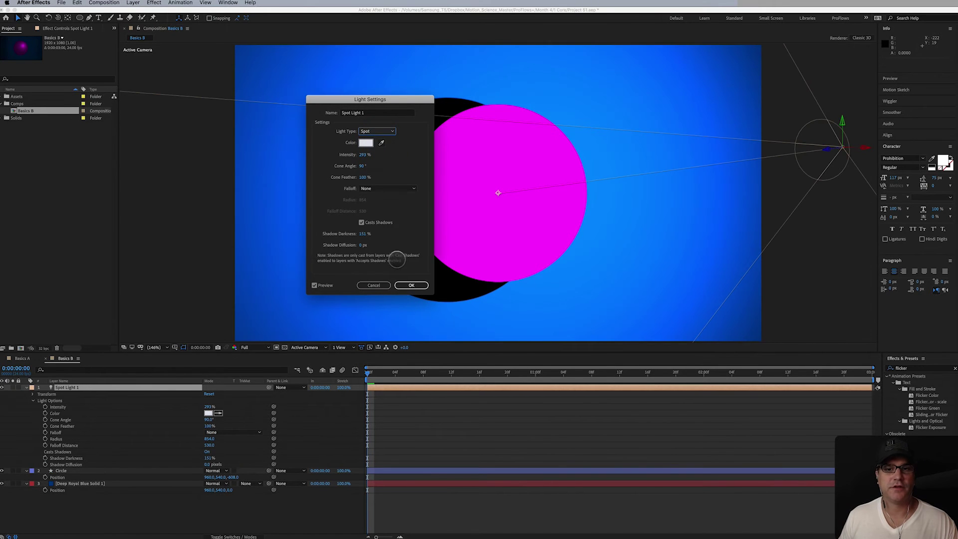
left_click(411, 285)
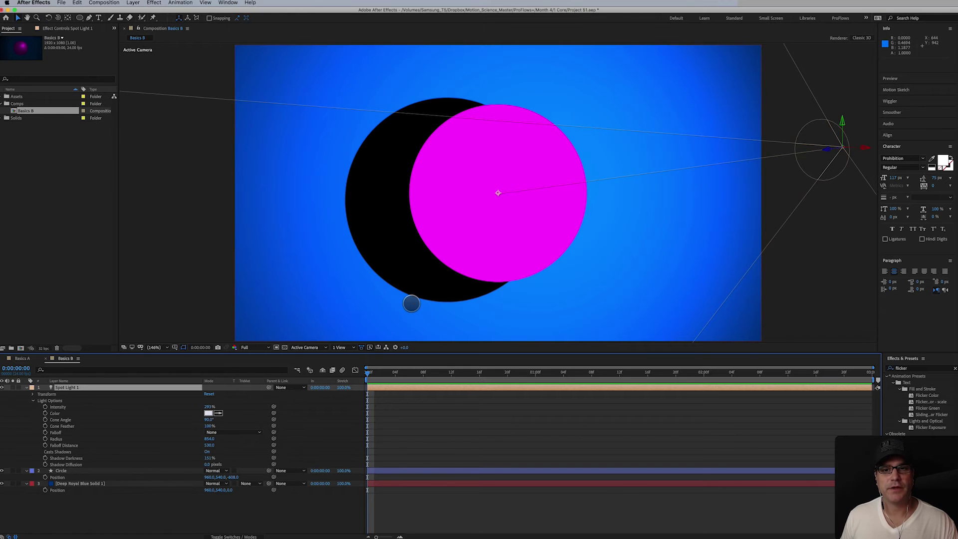
- Set the spot light's Intensity to 100%
left_click(208, 407)
type("100")
key("Return")
left_click(218, 413)
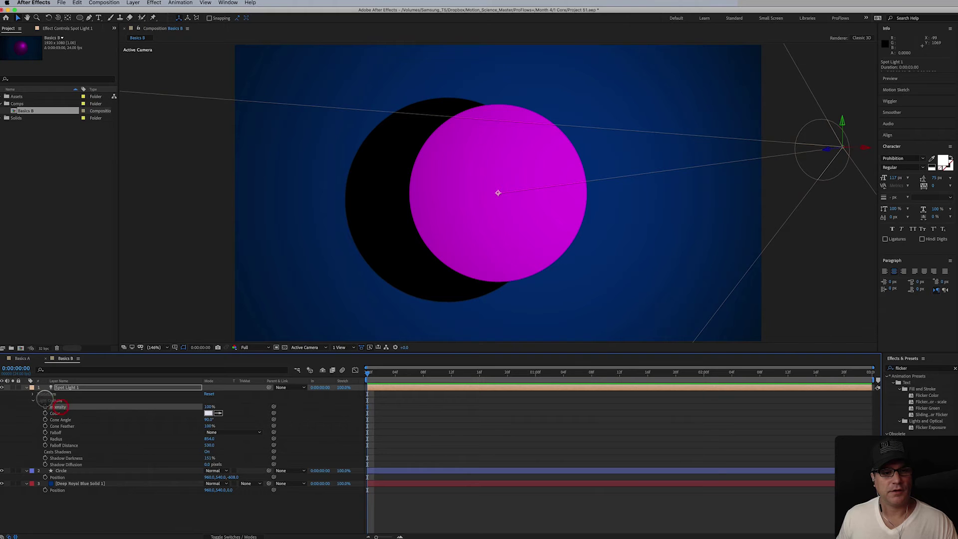
left_click(33, 394)
left_click(33, 394)
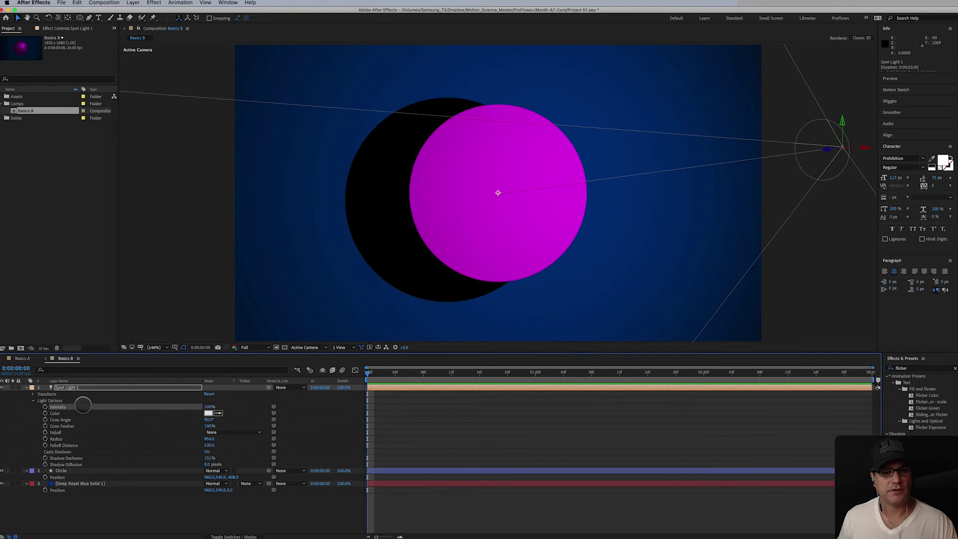
key("Return")
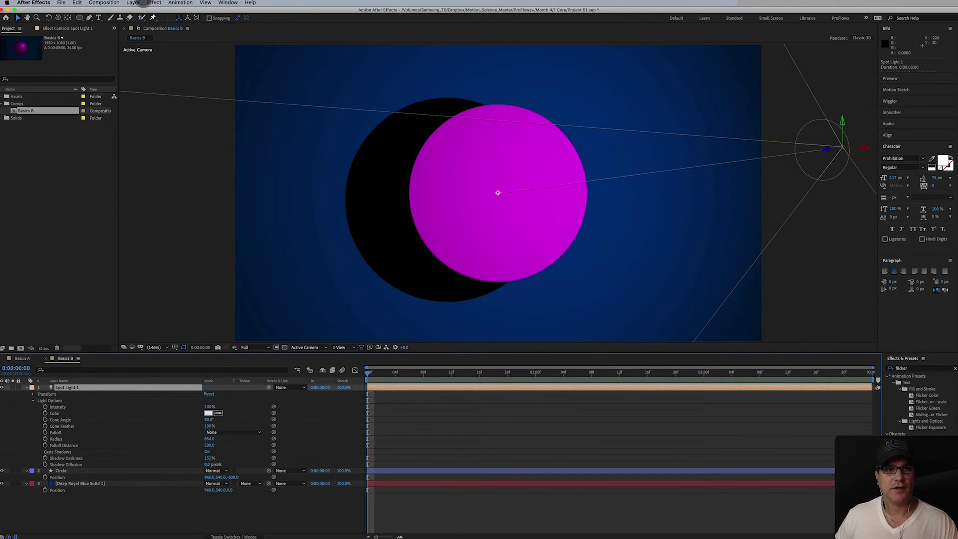
- Change the light type back to Point in Light Settings
left_click(133, 2)
left_click(142, 18)
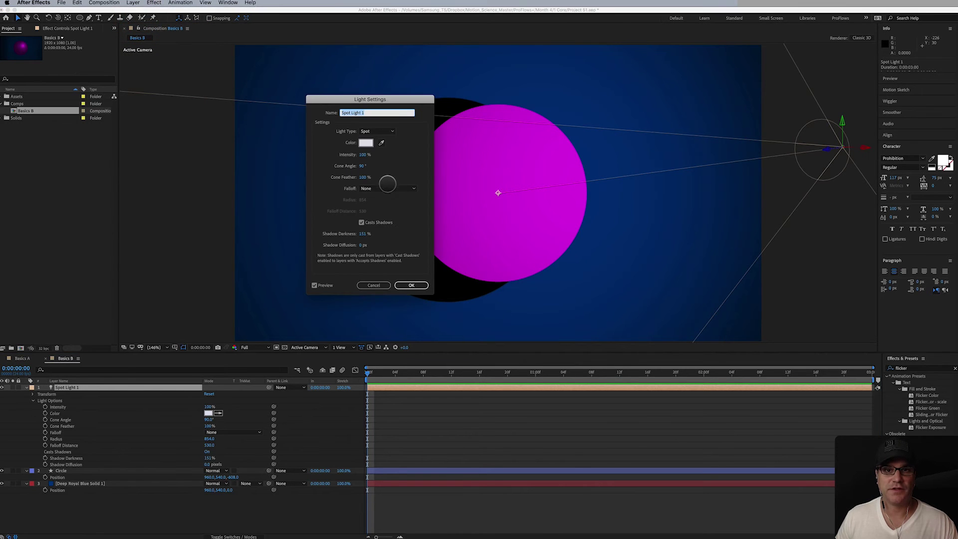
left_click(368, 130)
left_click(371, 155)
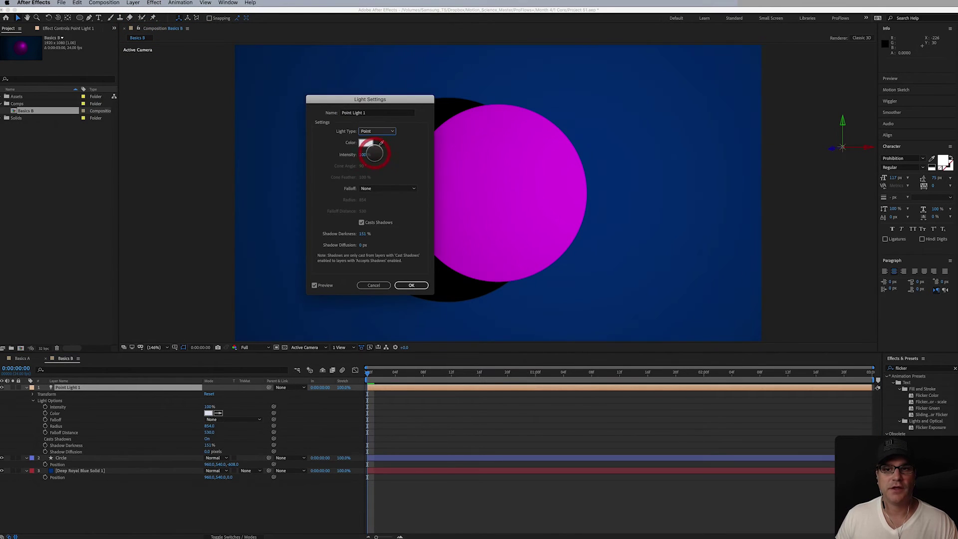
left_click(411, 285)
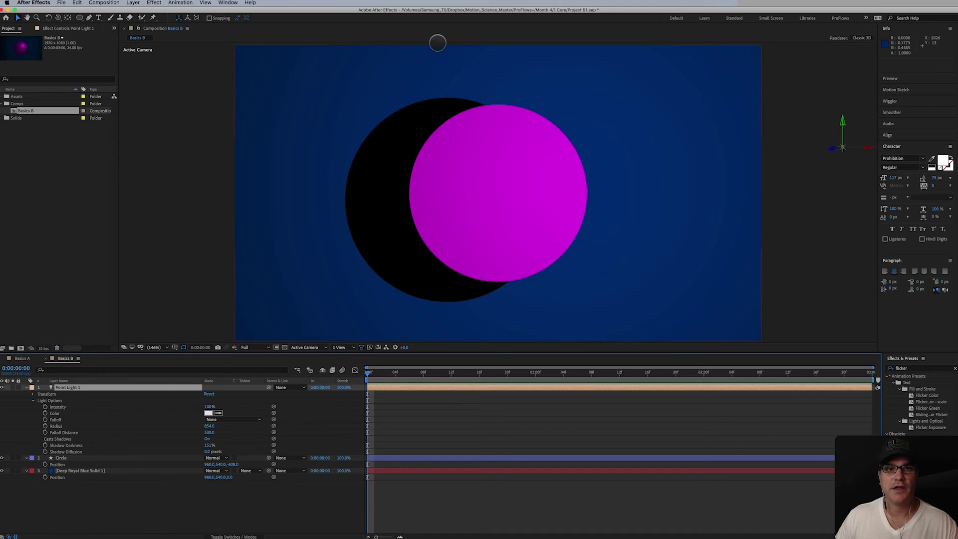
- Undo back to Spot Light 1, view at 100%, and scrub its Cone Angle wider
key("super+z")
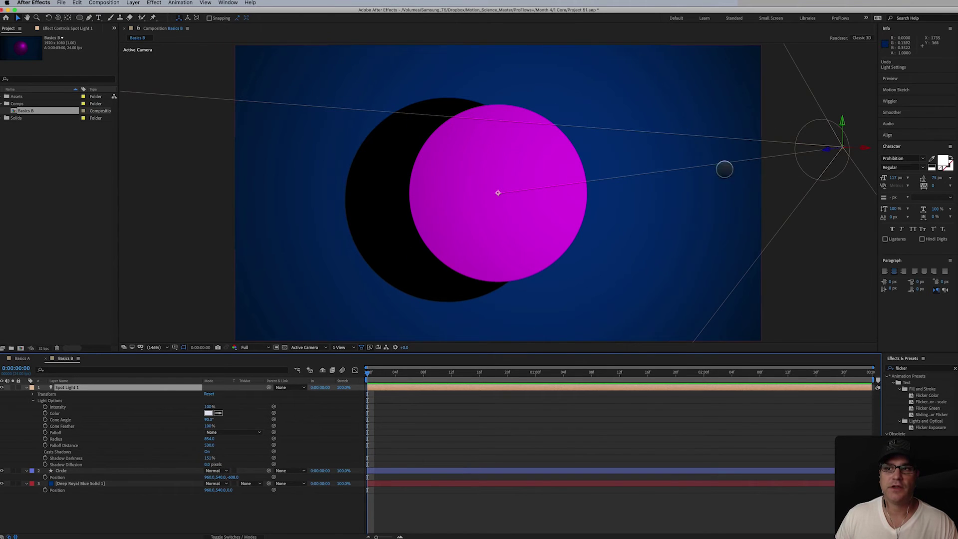
key("slash")
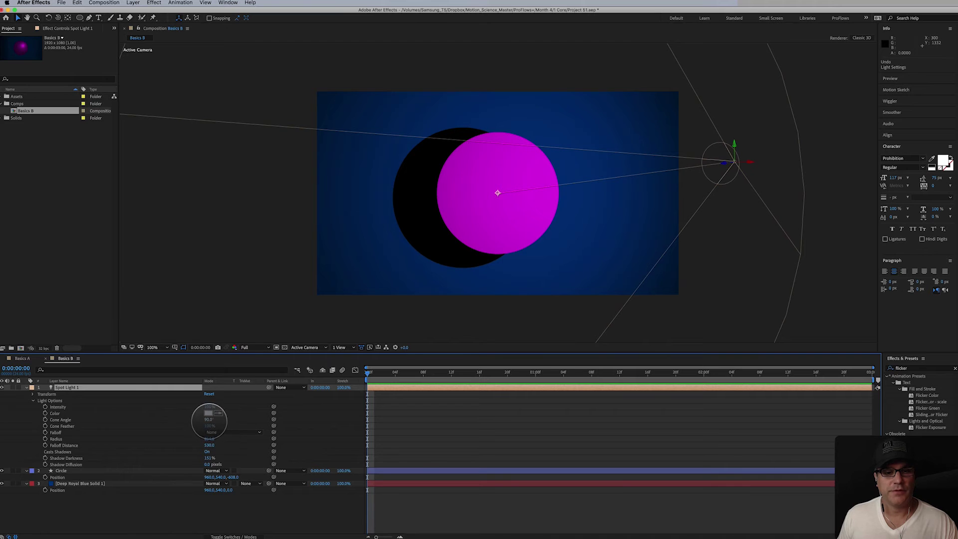
left_click_drag(208, 420, 202, 434)
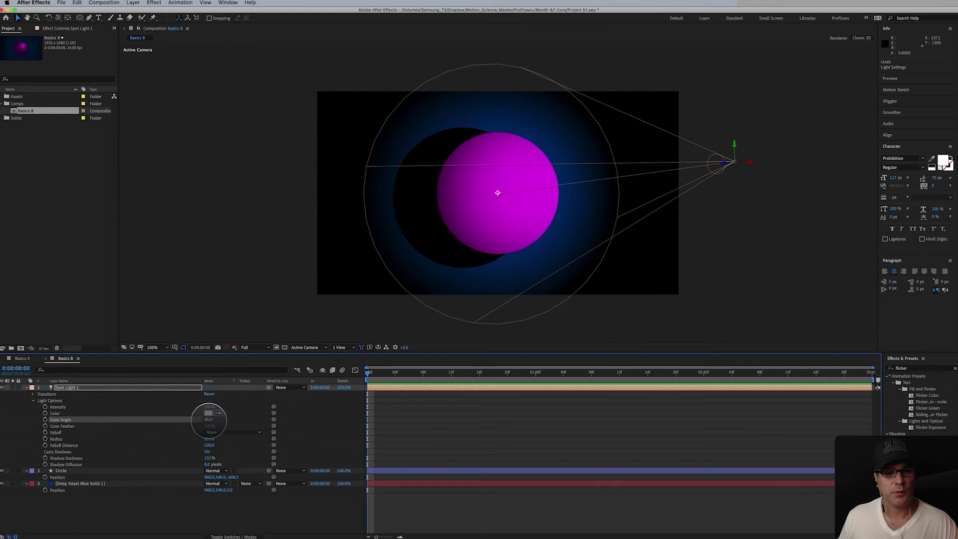
left_click_drag(209, 418, 214, 449)
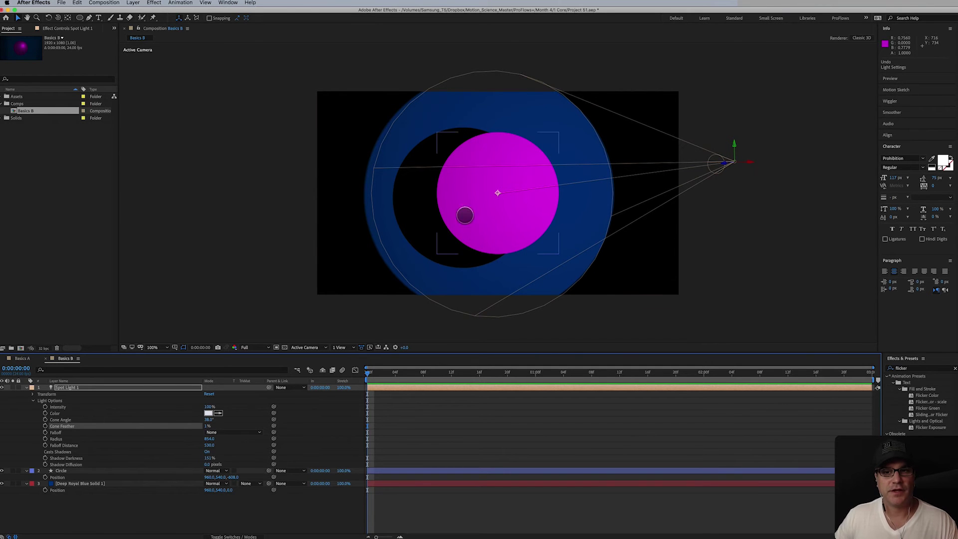
- Aim the spotlight onto the pink circle and set Cone Feather to 100%, keeping falloff None
mouse_move(496, 194)
left_mouse_down()
mouse_move(573, 207)
mouse_move(660, 196)
mouse_move(560, 190)
mouse_move(535, 232)
mouse_move(421, 164)
mouse_move(414, 214)
mouse_move(449, 239)
mouse_move(477, 163)
mouse_move(566, 212)
mouse_move(630, 223)
mouse_move(484, 206)
mouse_move(491, 203)
left_mouse_up()
left_click(209, 425)
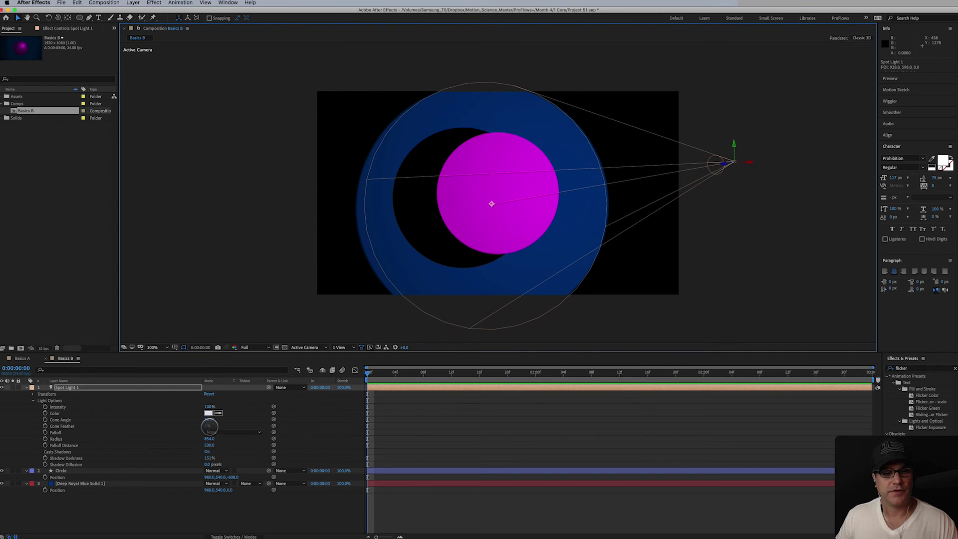
left_click_drag(207, 427, 369, 429)
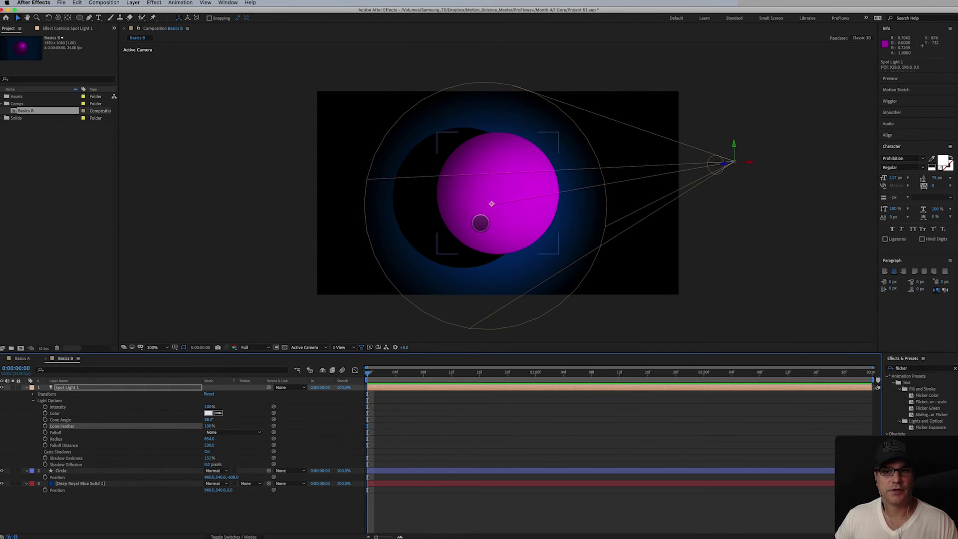
mouse_move(492, 206)
left_mouse_down()
mouse_move(411, 162)
mouse_move(408, 150)
mouse_move(480, 190)
mouse_move(579, 223)
mouse_move(504, 196)
left_mouse_up()
left_click(232, 432)
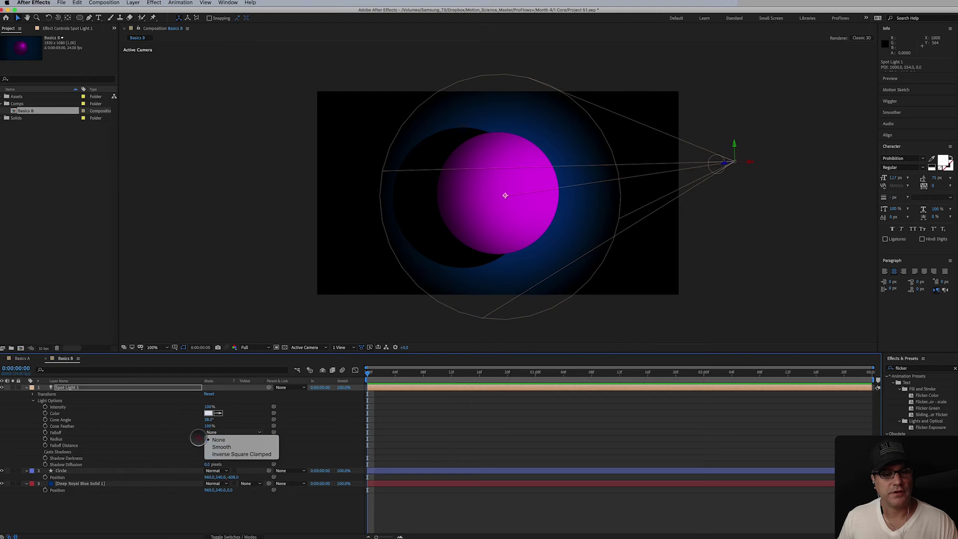
left_click(162, 447)
- Set Shadow Darkness to about 131% and Shadow Diffusion to 97 pixels
left_click(198, 459)
mouse_move(198, 459)
left_mouse_down()
mouse_move(145, 459)
mouse_move(188, 455)
left_mouse_up()
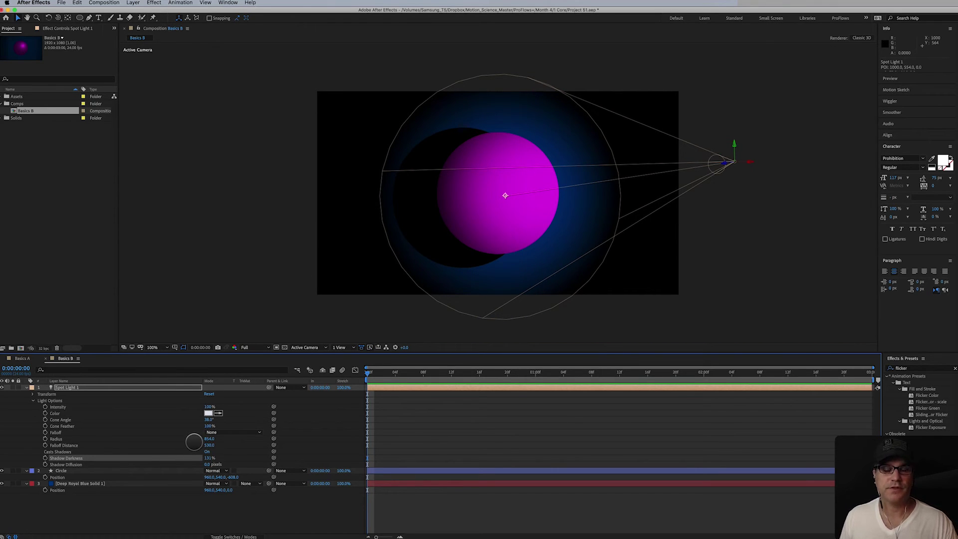
left_click_drag(205, 464, 149, 467)
left_click(104, 387)
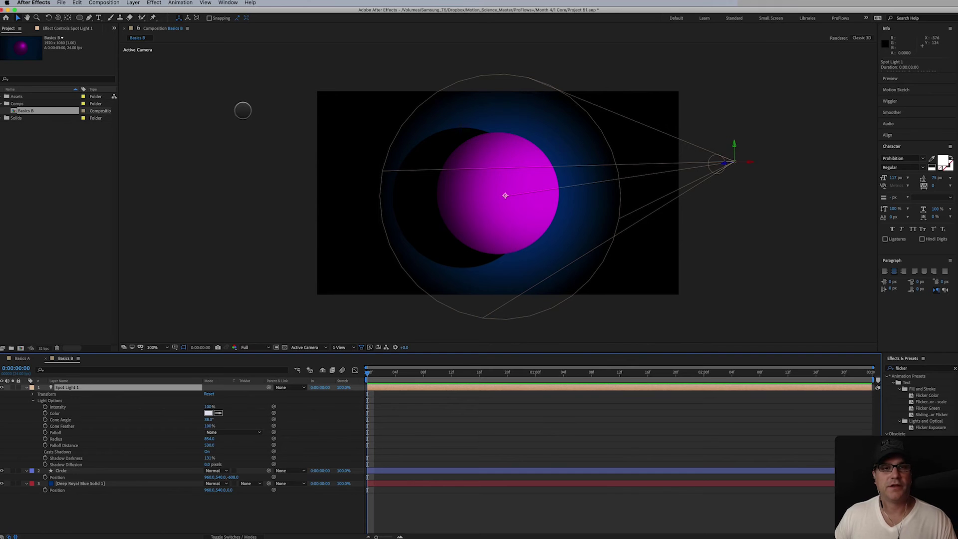
left_click(133, 3)
- Add a new light layer of type Ambient, creating Ambient Light 1
mouse_move(138, 11)
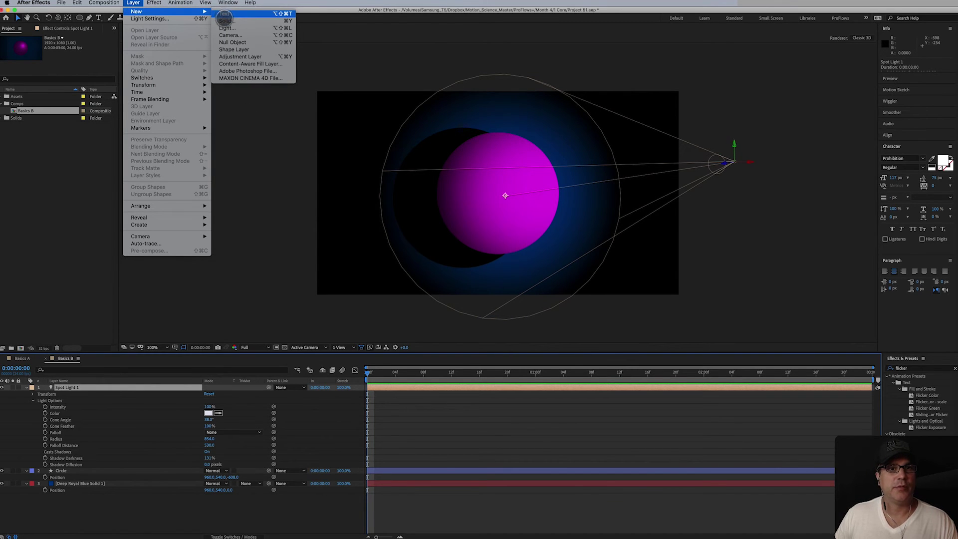
left_click(229, 28)
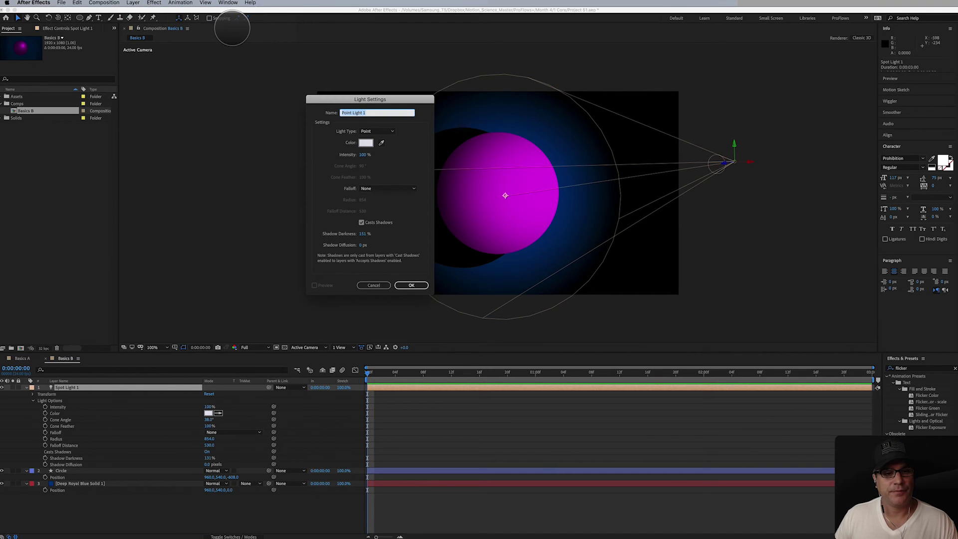
left_click(379, 132)
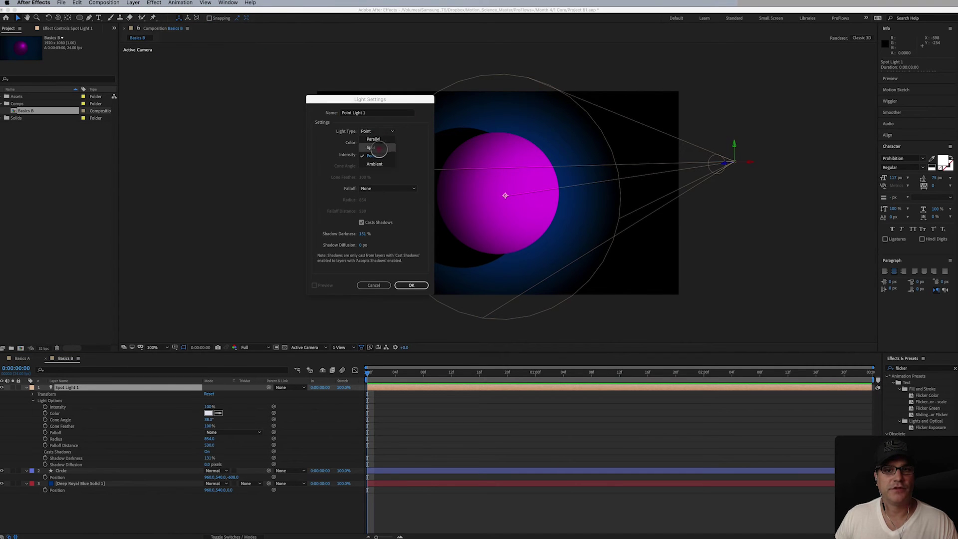
left_click(374, 164)
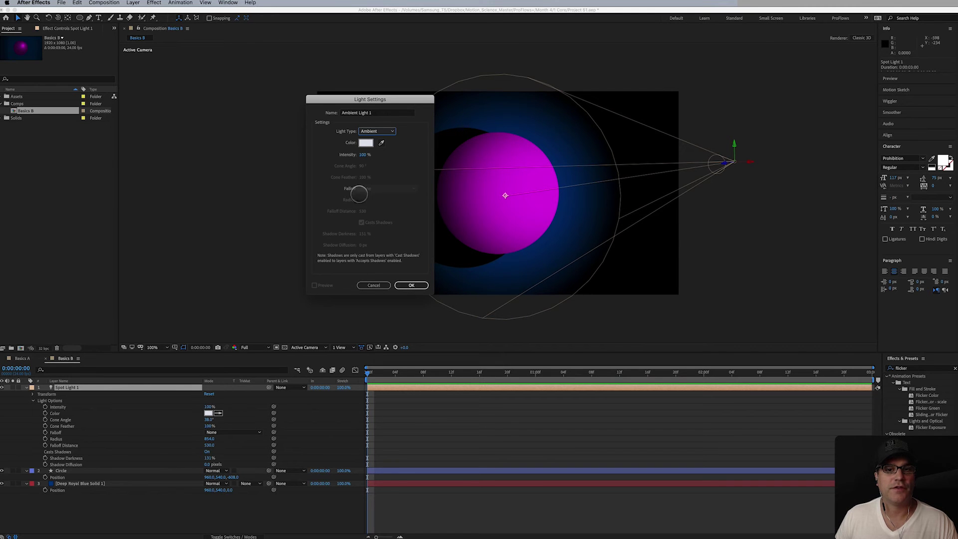
left_click(416, 285)
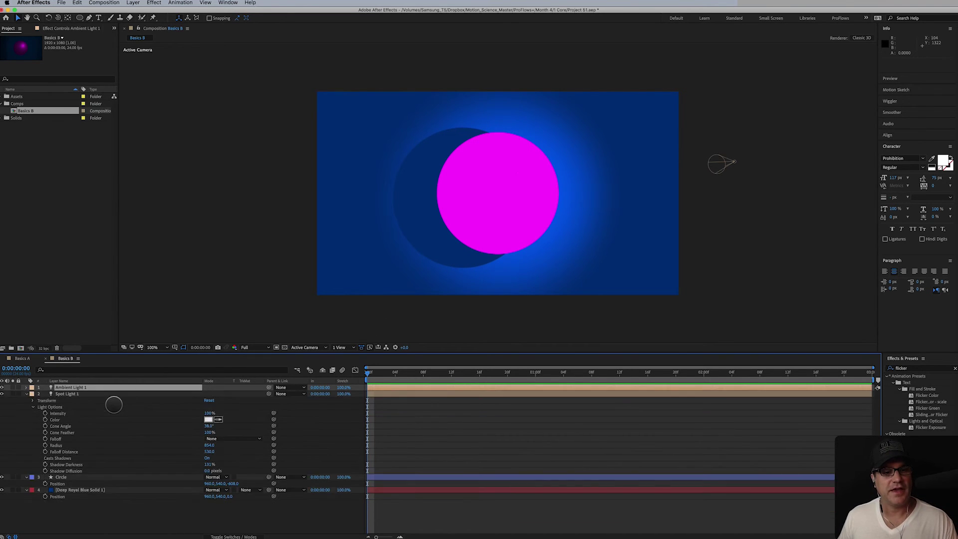
- Lower Ambient Light 1's Intensity to about 58%, toggling its visibility to compare
key("a")
key("a")
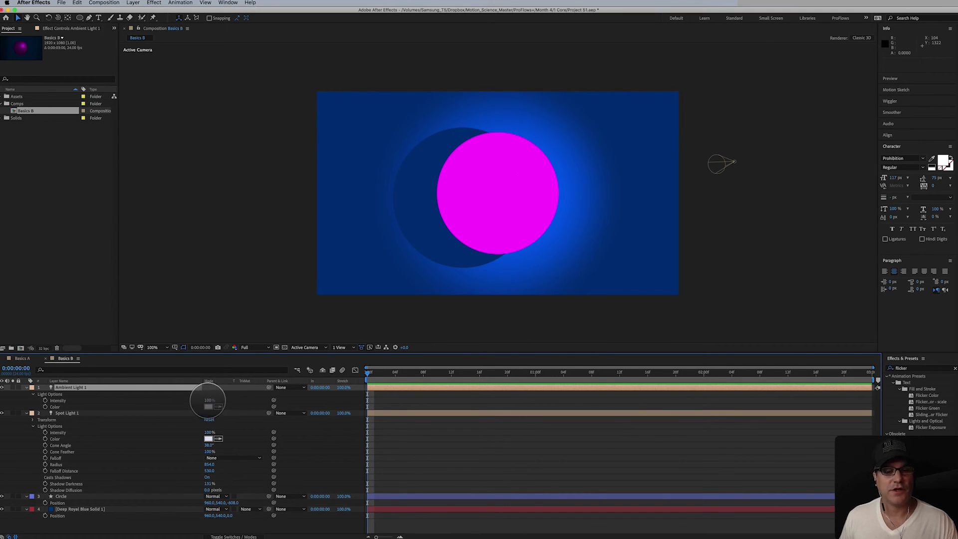
left_click_drag(208, 401, 202, 419)
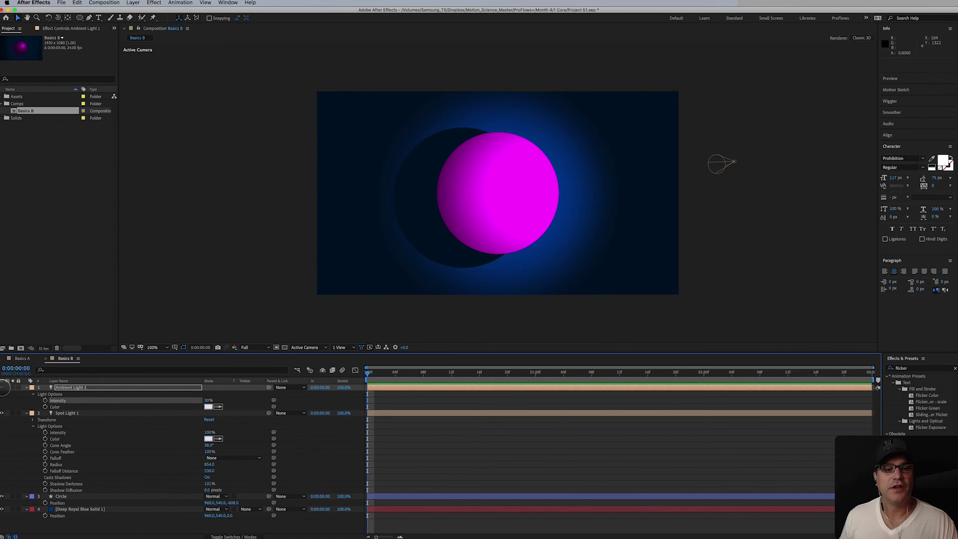
left_click(3, 387)
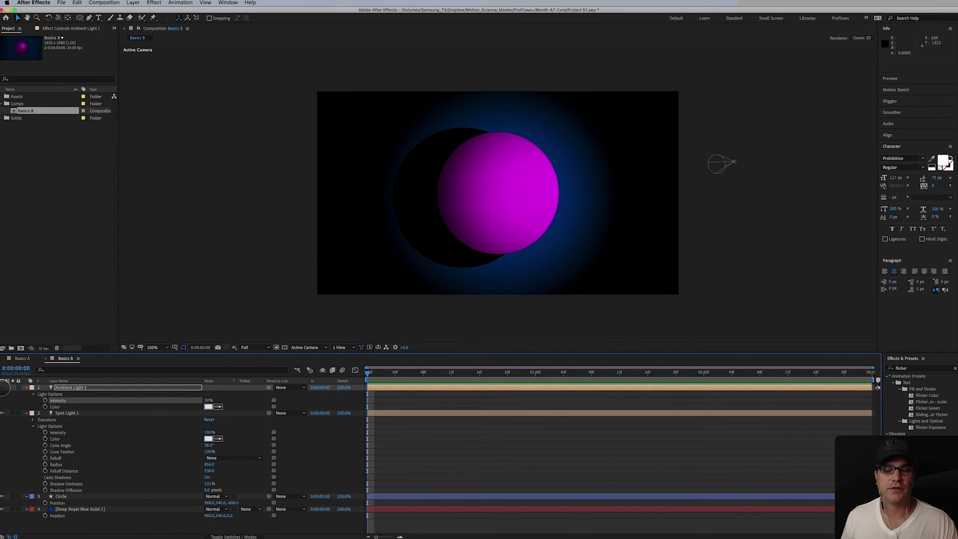
left_click(3, 388)
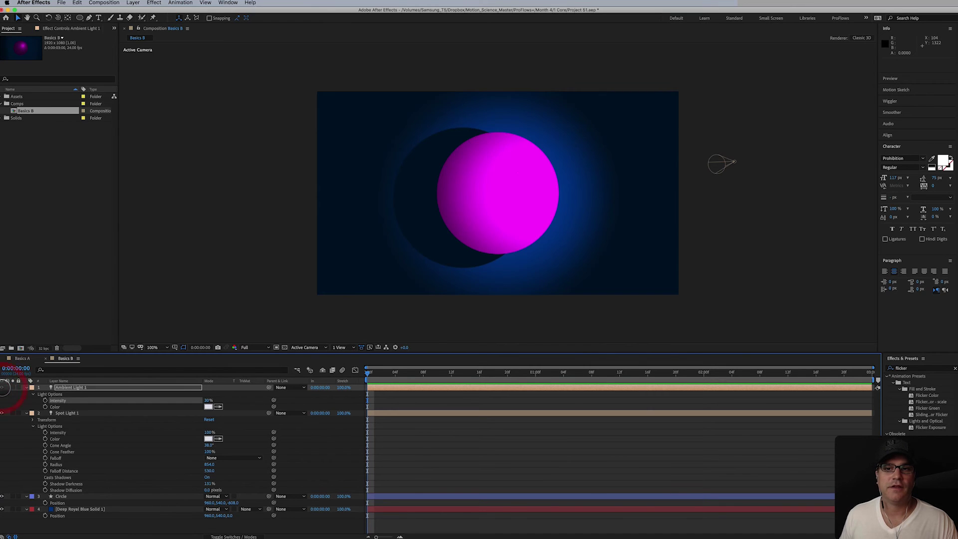
left_click_drag(208, 400, 213, 397)
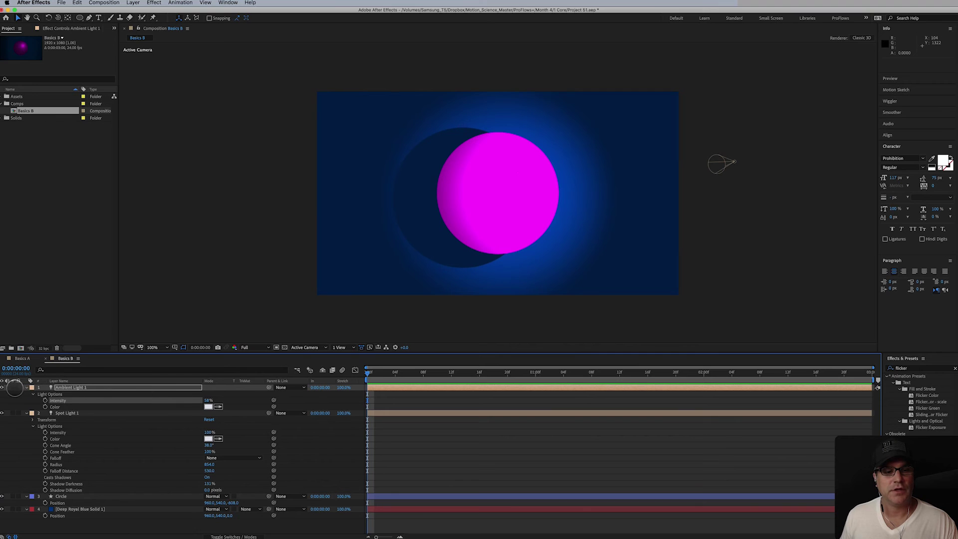
left_click(3, 387)
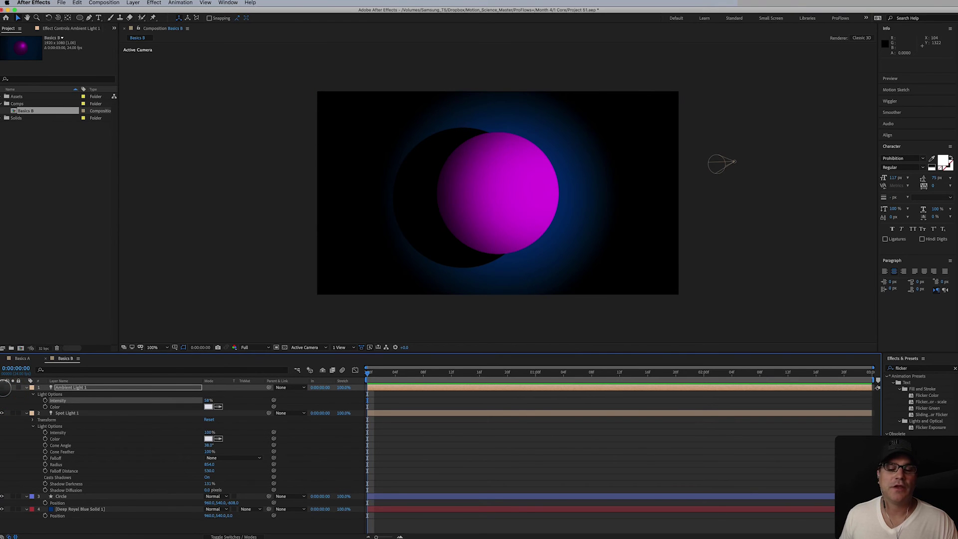
left_click(3, 388)
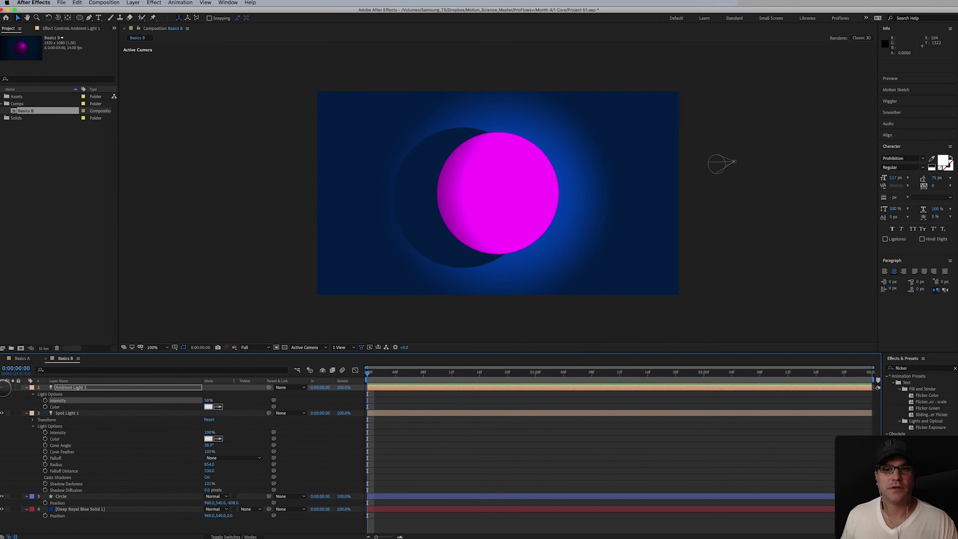
left_click(27, 388)
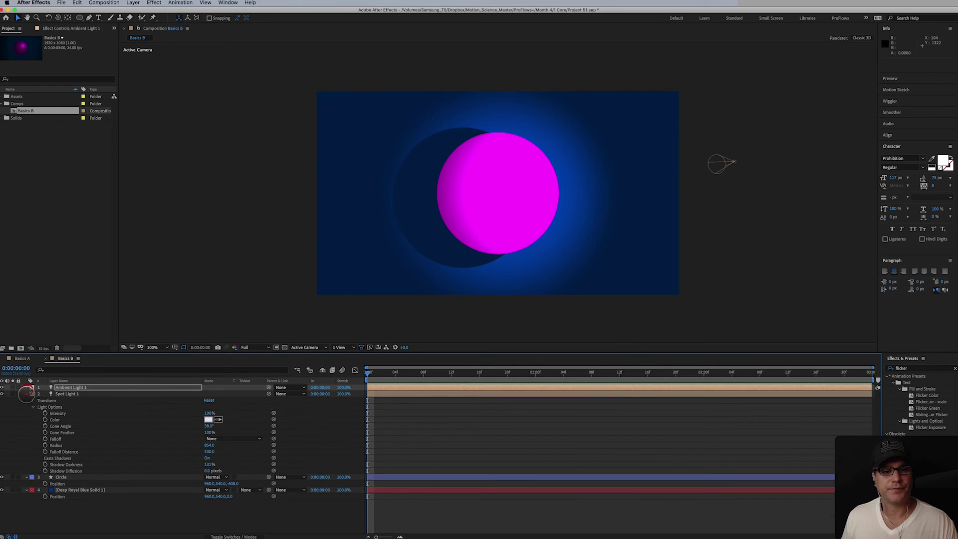
- Switch off Spot Light 1 and briefly try a 2 Views layout before returning to 1 View
left_click(26, 394)
left_click(2, 394)
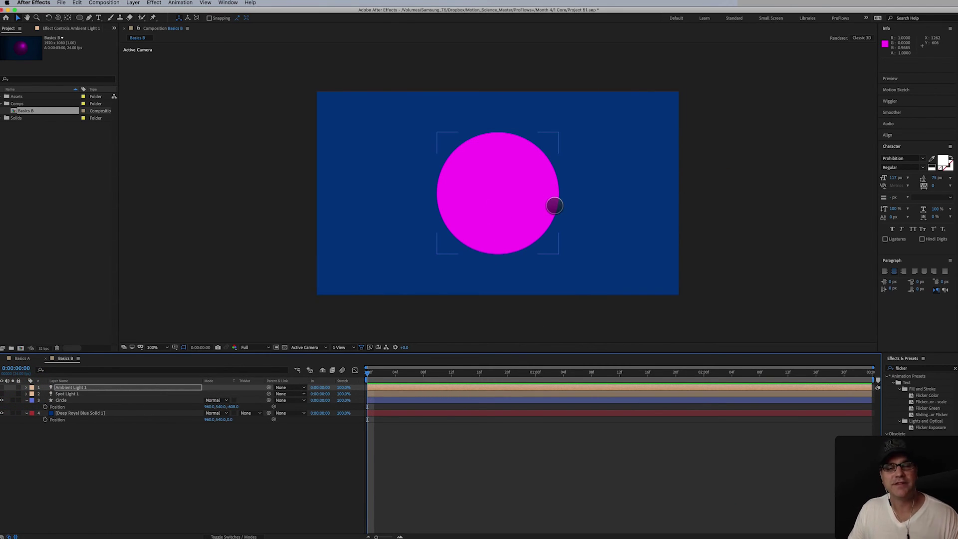
left_click(339, 347)
left_click(349, 359)
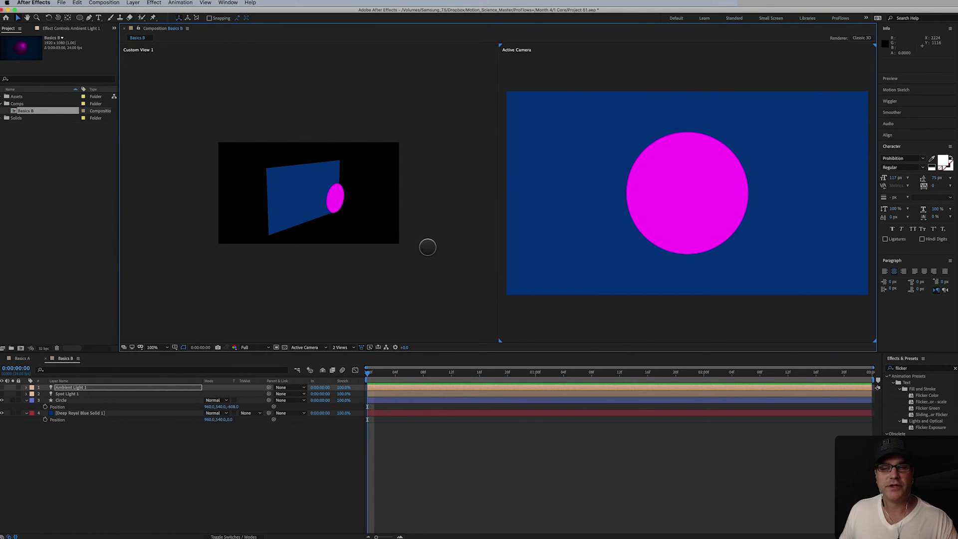
left_click(339, 347)
left_click(360, 354)
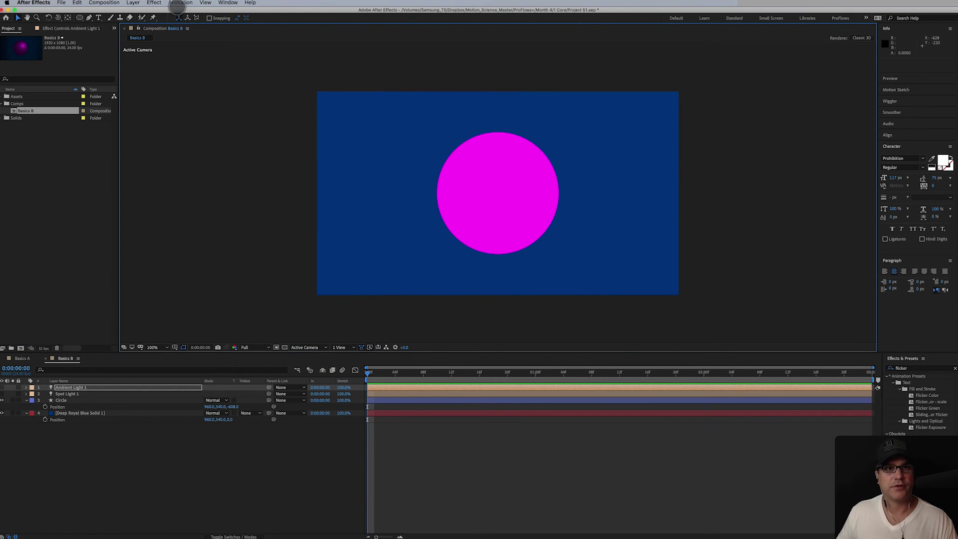
left_click(133, 3)
mouse_move(138, 11)
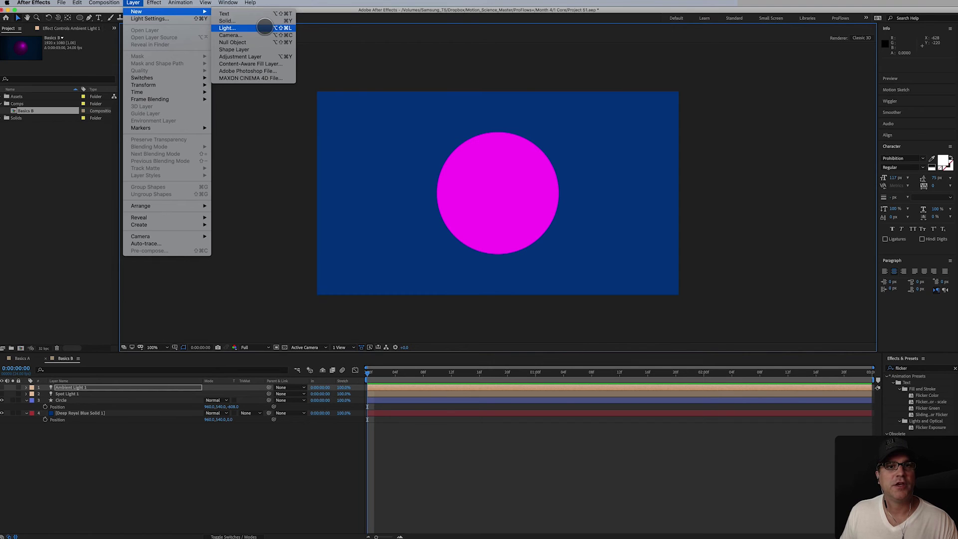
- Add Parallel Light 1 and reveal its Light Options with AA
left_click(265, 28)
left_click(387, 132)
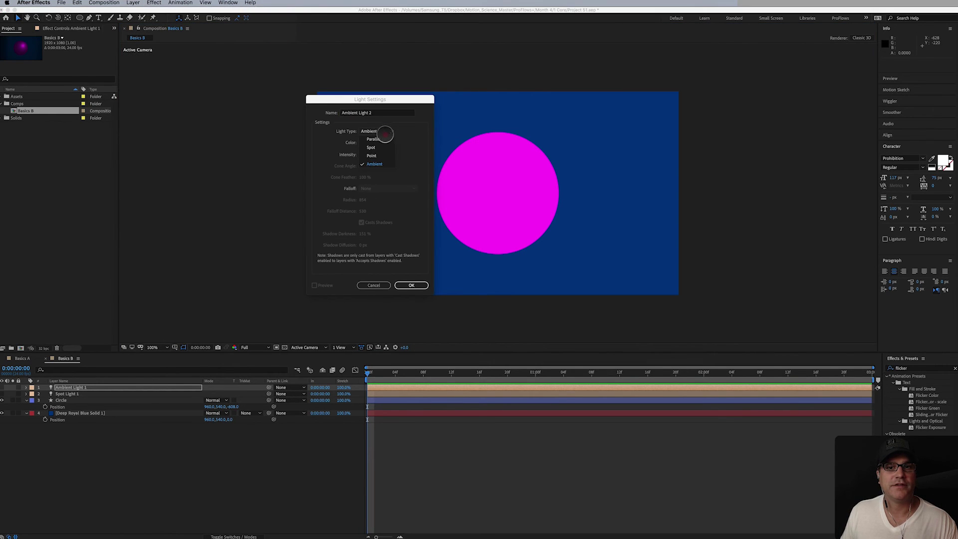
left_click(382, 138)
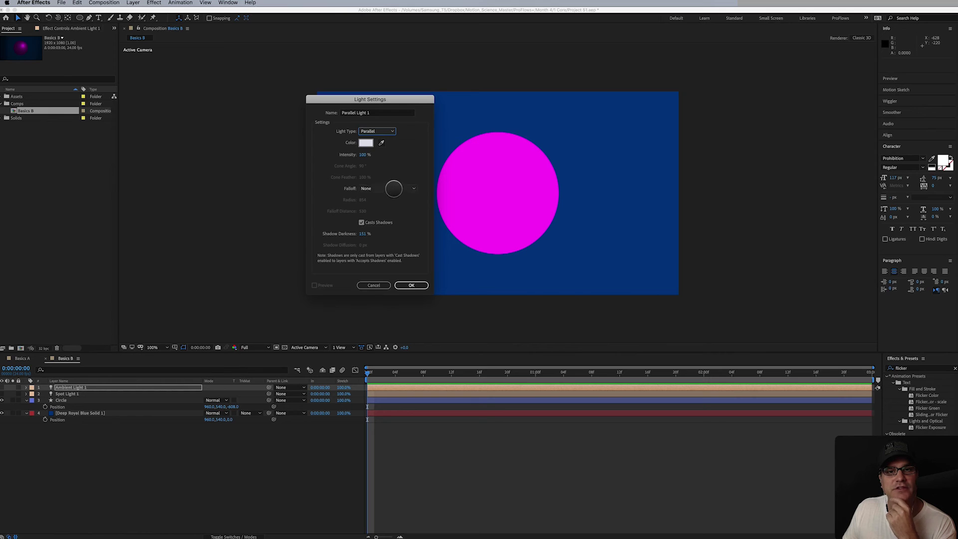
left_click(410, 284)
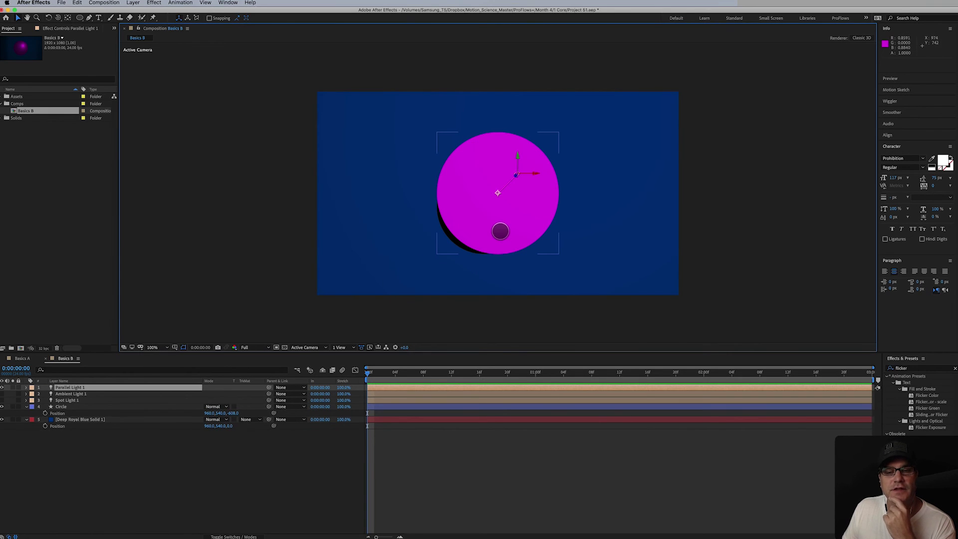
left_click_drag(516, 173, 607, 188)
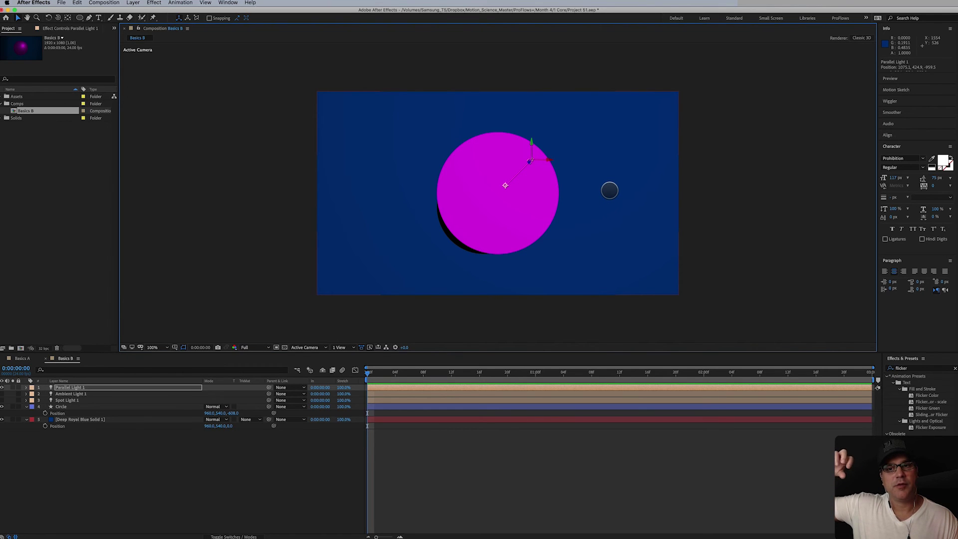
key("a")
key("a")
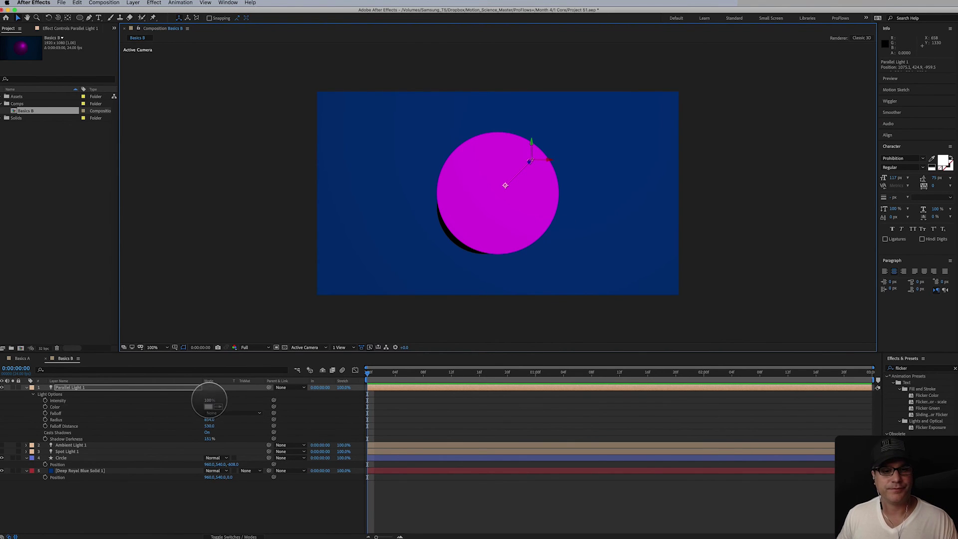
- Adjust Parallel Light 1's Intensity and move it to the circle's upper right
mouse_move(208, 400)
left_mouse_down()
mouse_move(184, 406)
mouse_move(224, 399)
left_mouse_up()
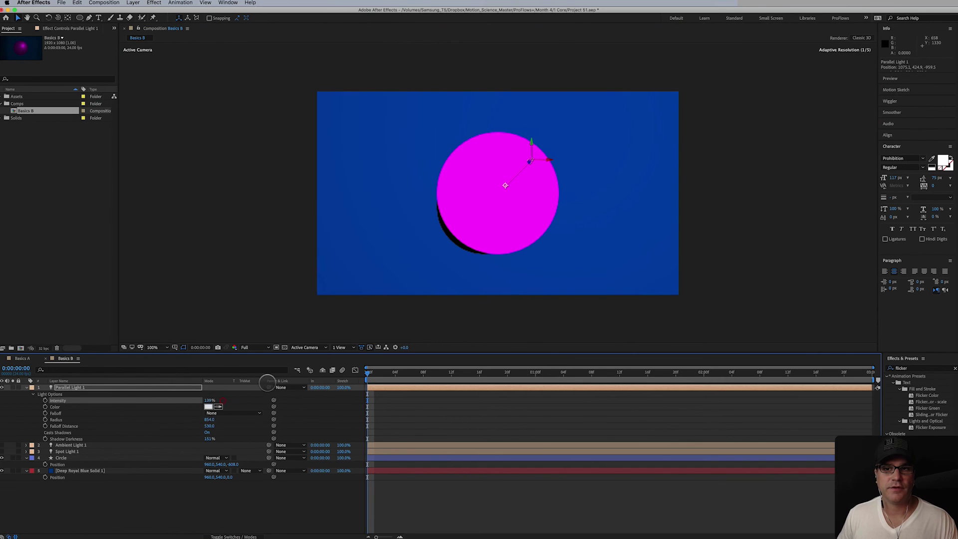
mouse_move(532, 169)
left_mouse_down()
mouse_move(539, 156)
mouse_move(407, 163)
mouse_move(613, 160)
mouse_move(545, 165)
mouse_move(567, 229)
mouse_move(453, 180)
mouse_move(475, 124)
mouse_move(571, 188)
mouse_move(515, 175)
mouse_move(457, 193)
mouse_move(472, 182)
left_mouse_up()
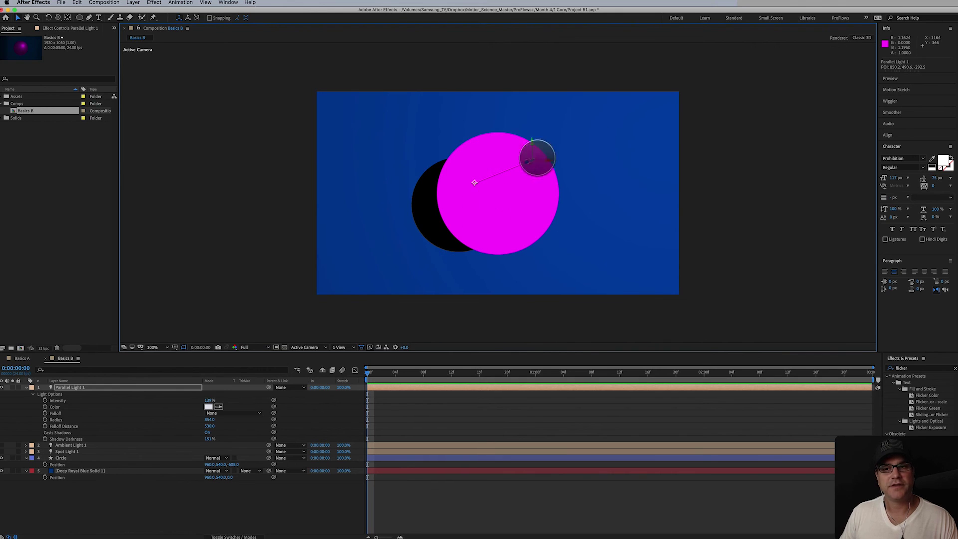
left_click_drag(528, 161, 579, 171)
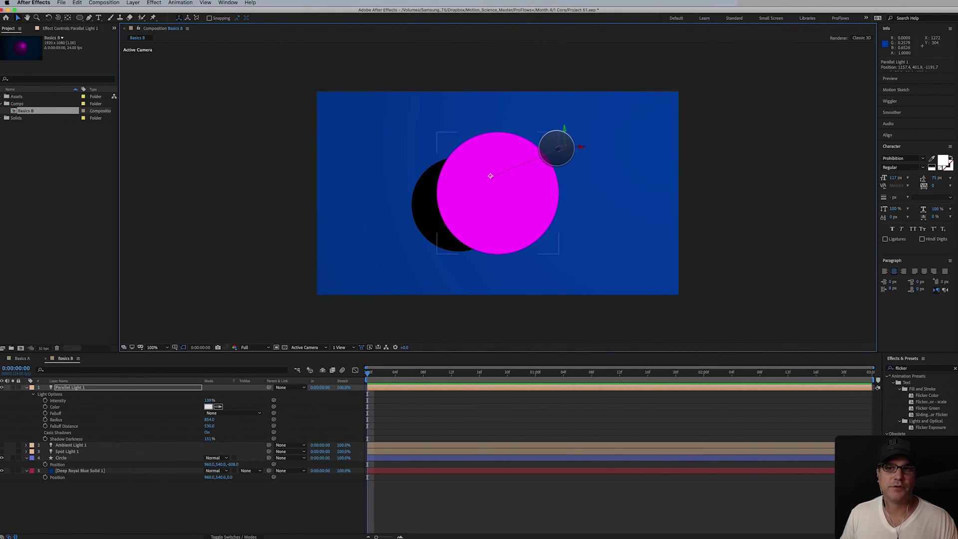
- Raise Parallel Light 1's Shadow Darkness to 100%, checking the shadow at 200% zoom
key("period")
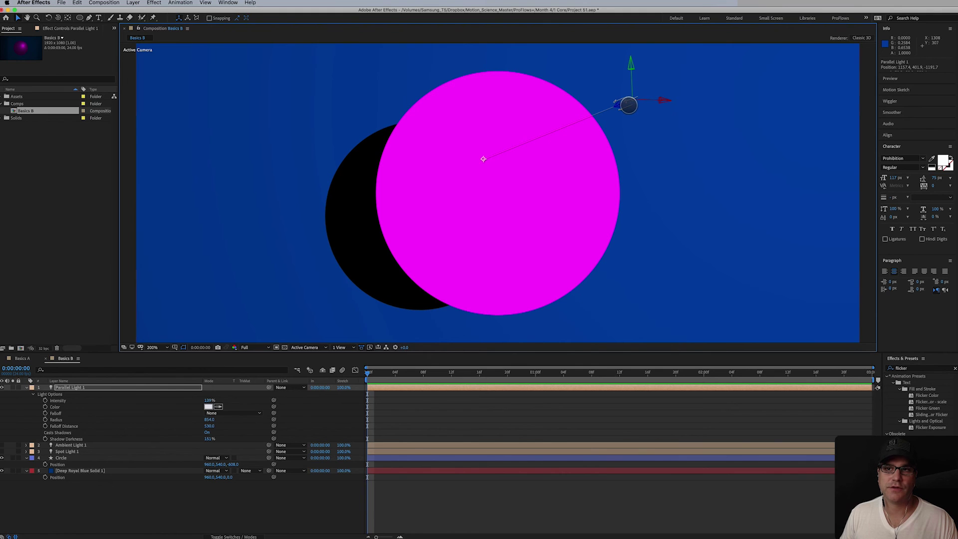
key("comma")
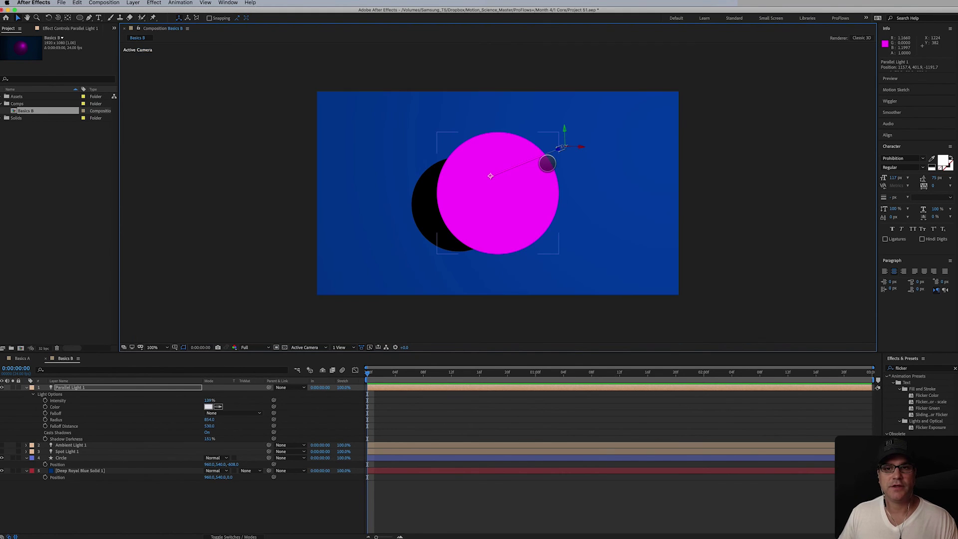
key("period")
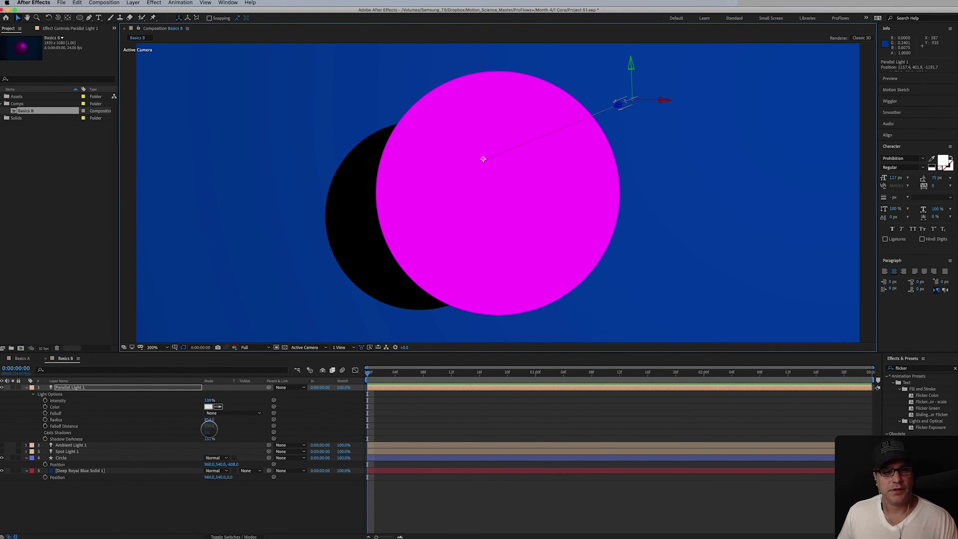
left_click_drag(212, 439, 187, 447)
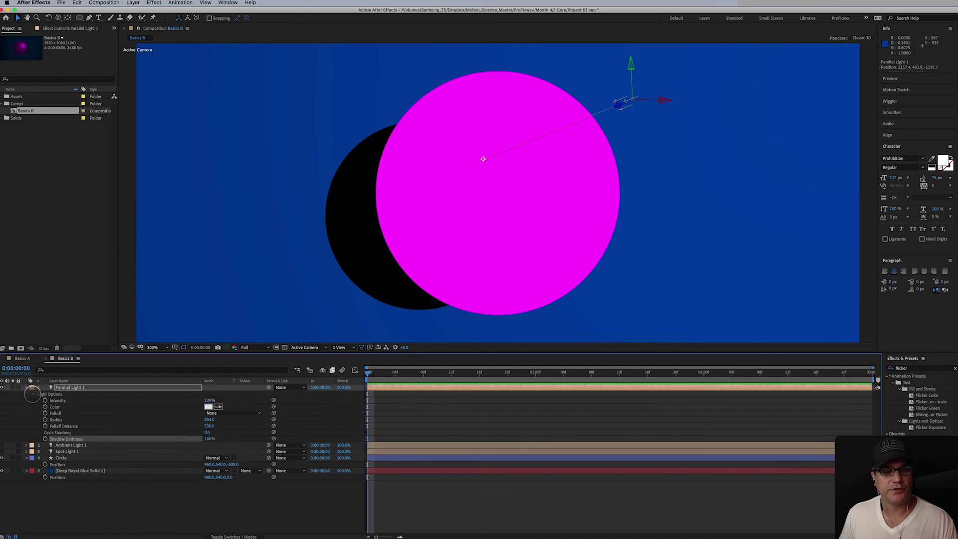
left_click(26, 387)
left_click(26, 387)
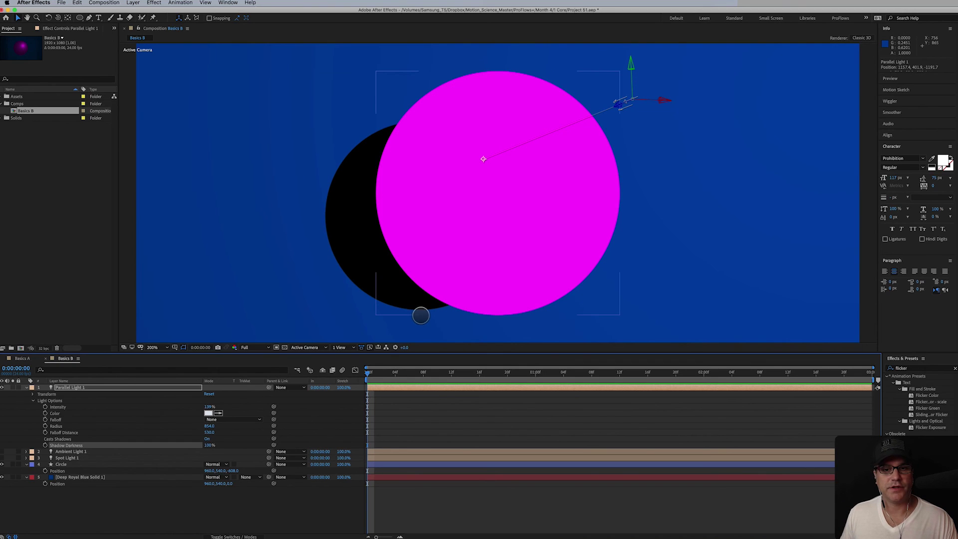
key("comma")
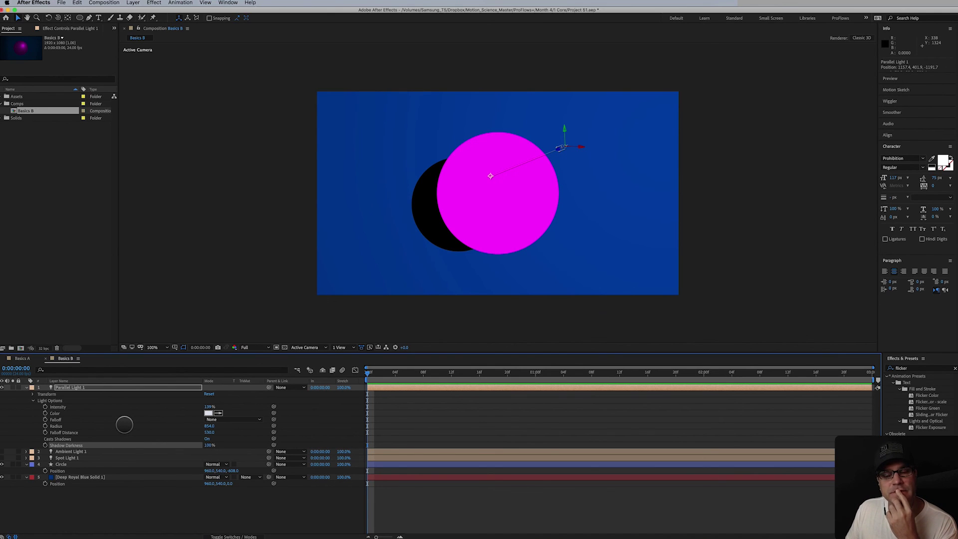
left_click(96, 387)
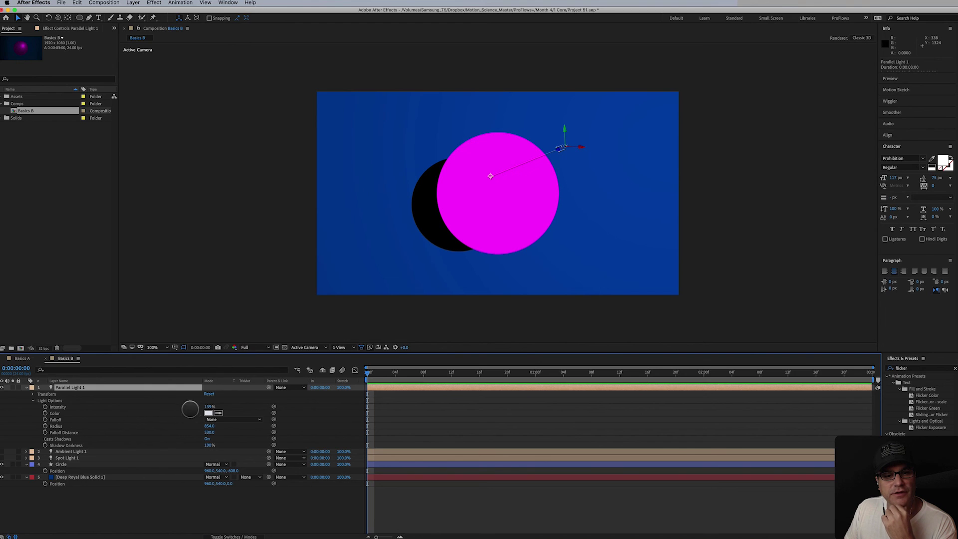
- Raise Parallel Light 1's Intensity and move Spot Light 1 to the top of the layer stack
left_click_drag(207, 407, 232, 406)
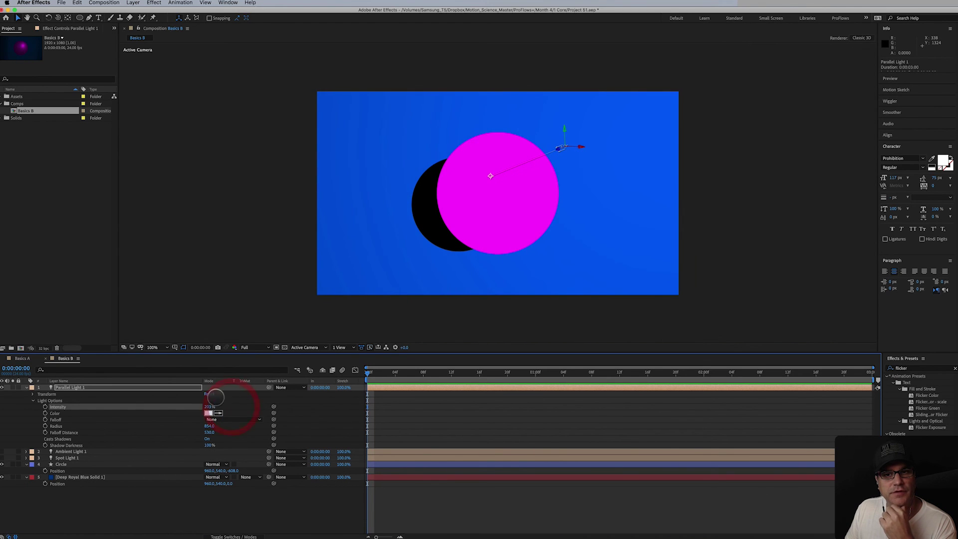
left_click(26, 387)
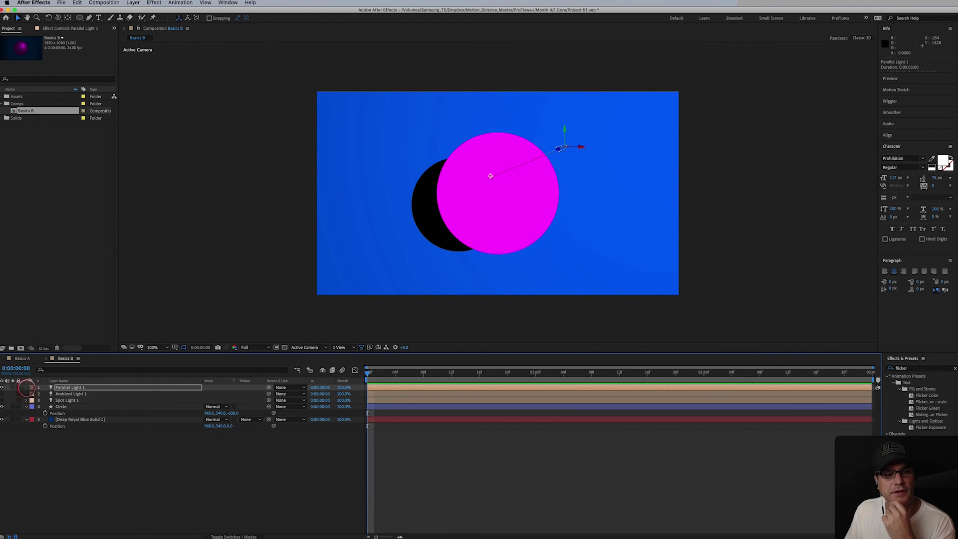
left_click_drag(67, 400, 70, 385)
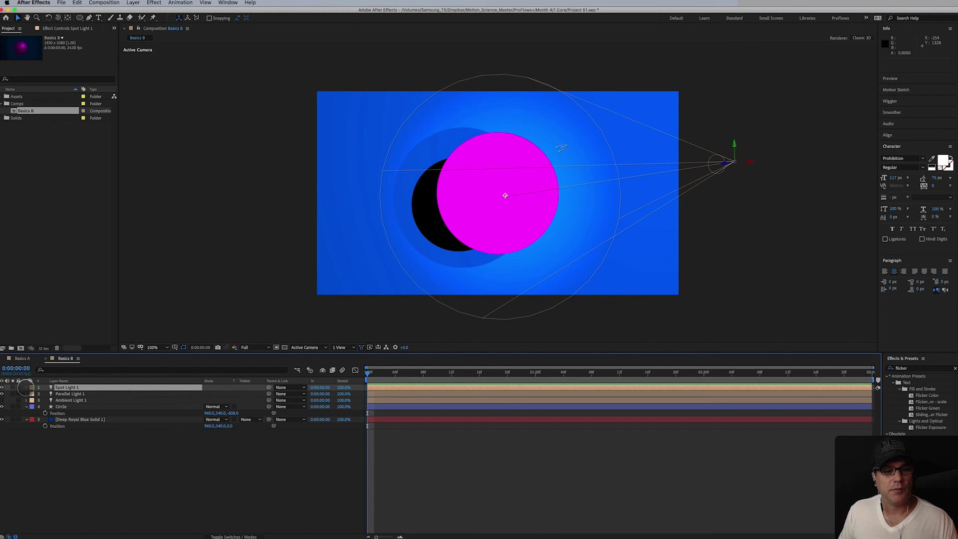
- Make Spot Light 1's intensity negative, aim it at the solid's lower right corner, then return intensity to 0%
left_click(26, 387)
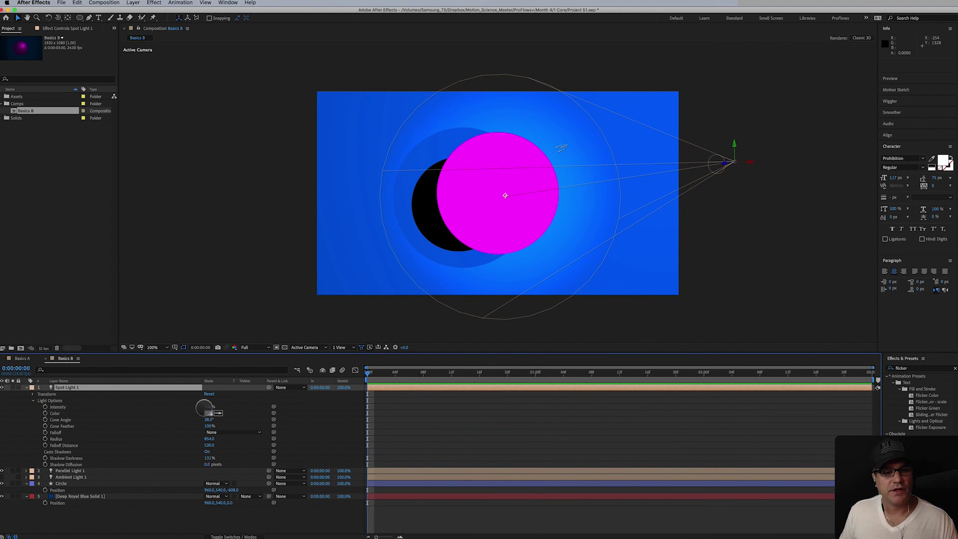
left_click_drag(208, 407, 136, 474)
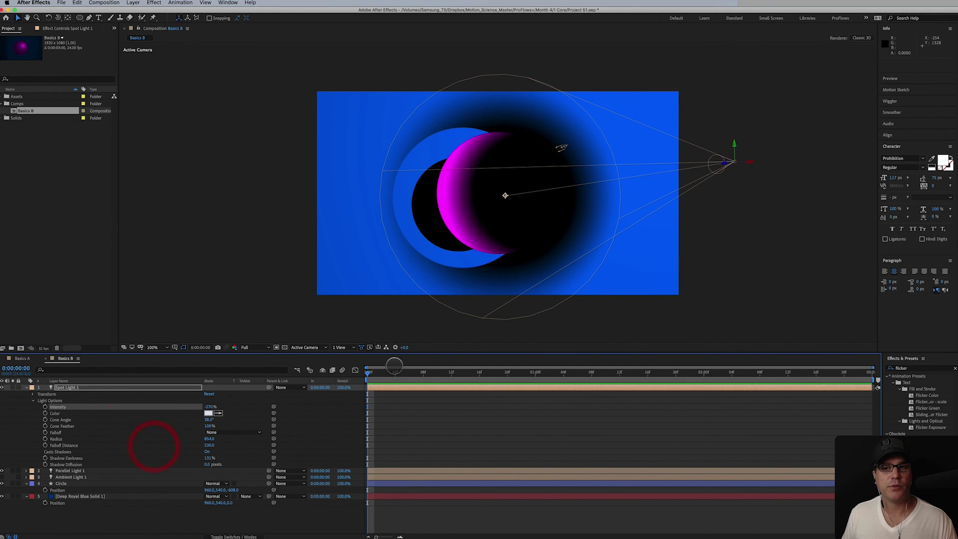
left_click_drag(506, 195, 635, 264)
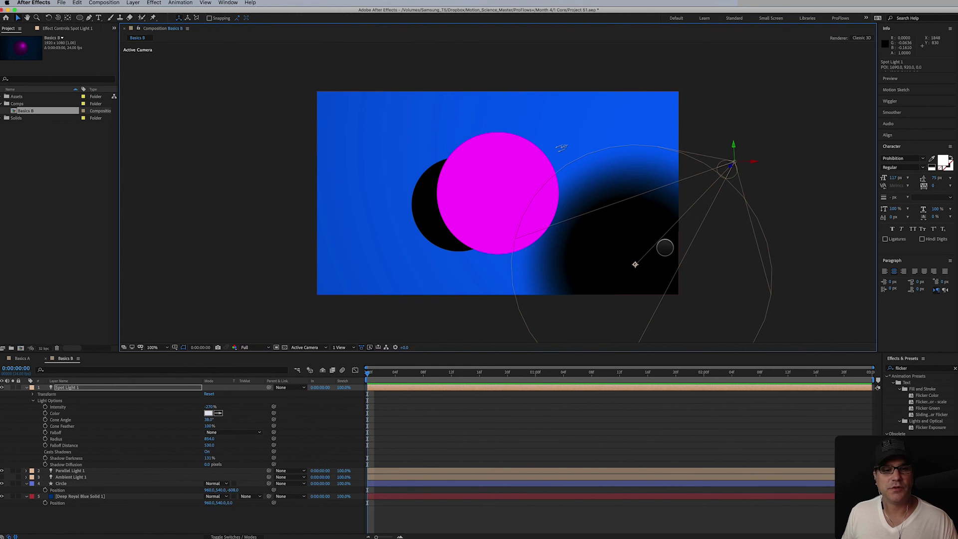
left_click_drag(209, 406, 302, 406)
- Reset Spot Light 1's intensity to 0, then make it negative to darken the solid's lower right corner
left_click(207, 406)
type("0")
key("Return")
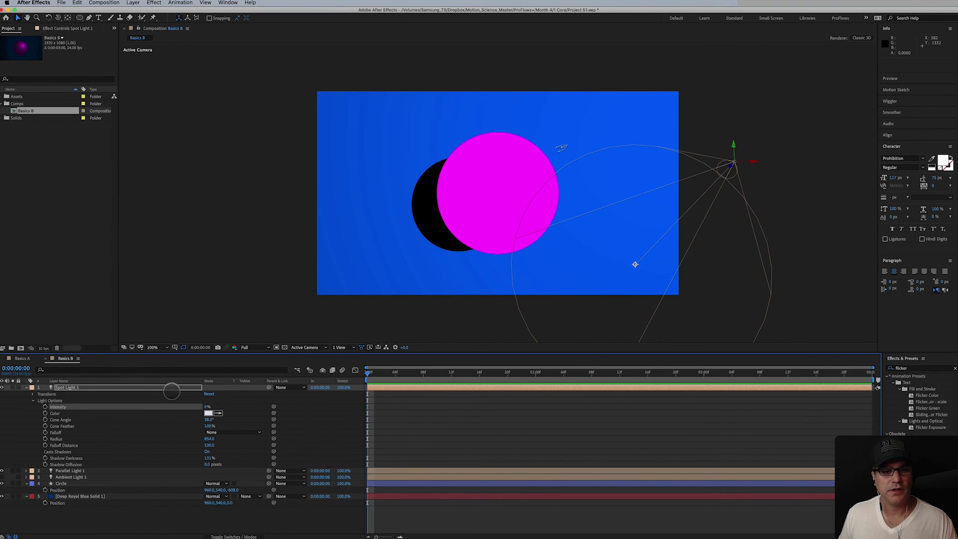
left_click(128, 387)
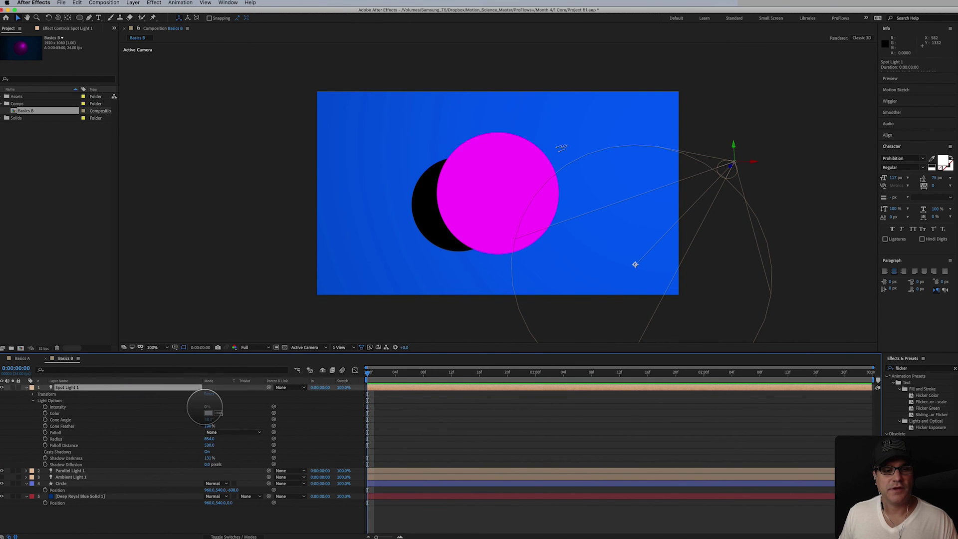
left_click_drag(204, 406, 160, 425)
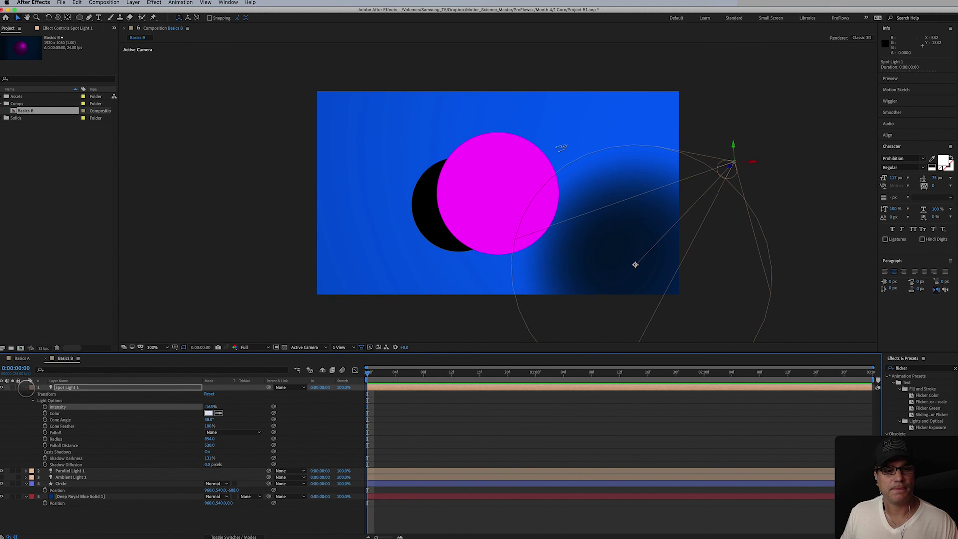
left_click(26, 388)
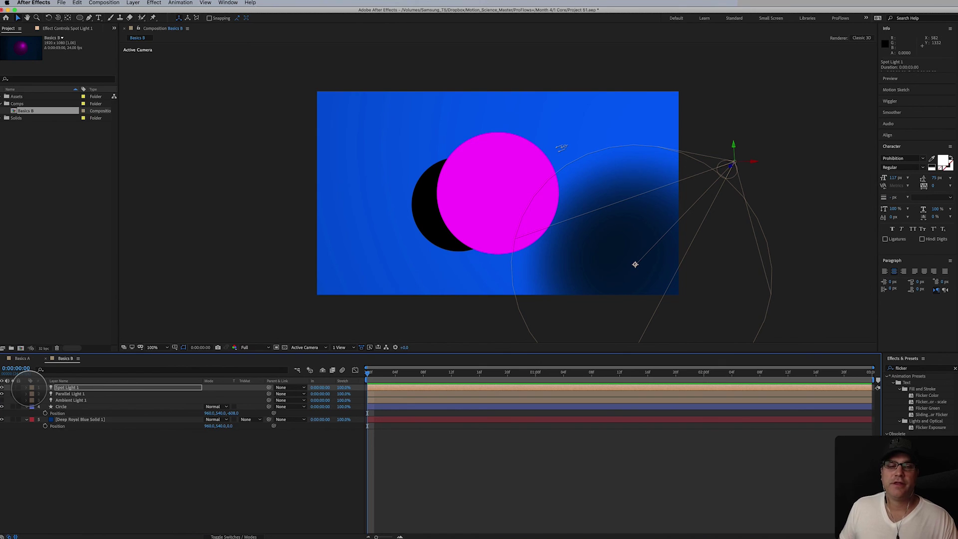